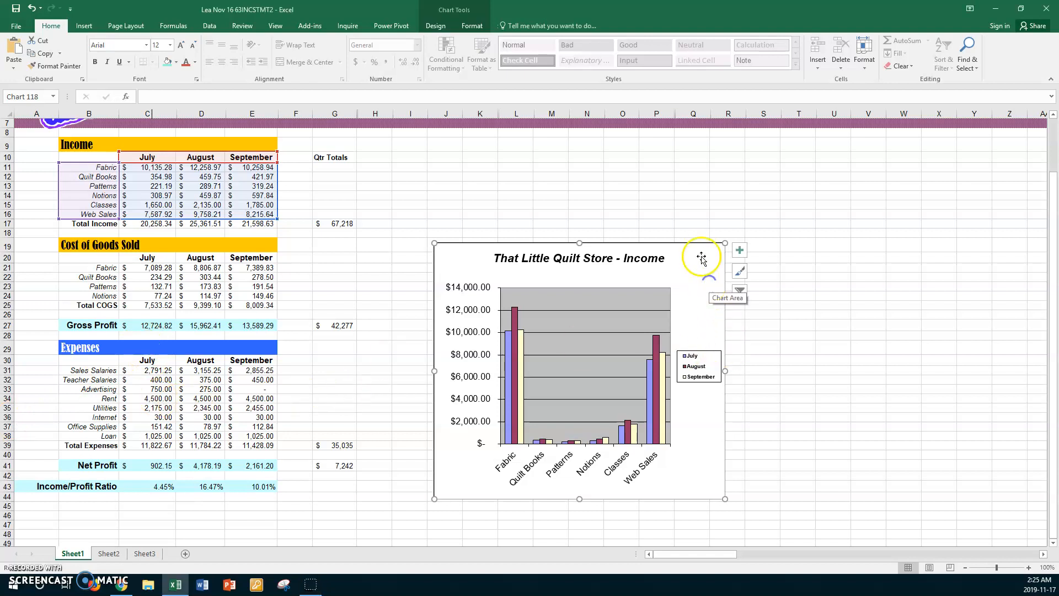
Move the income chart higher on the sheet and change its data range to Sheet1 cells B10:C16
drag(702, 251, 685, 165)
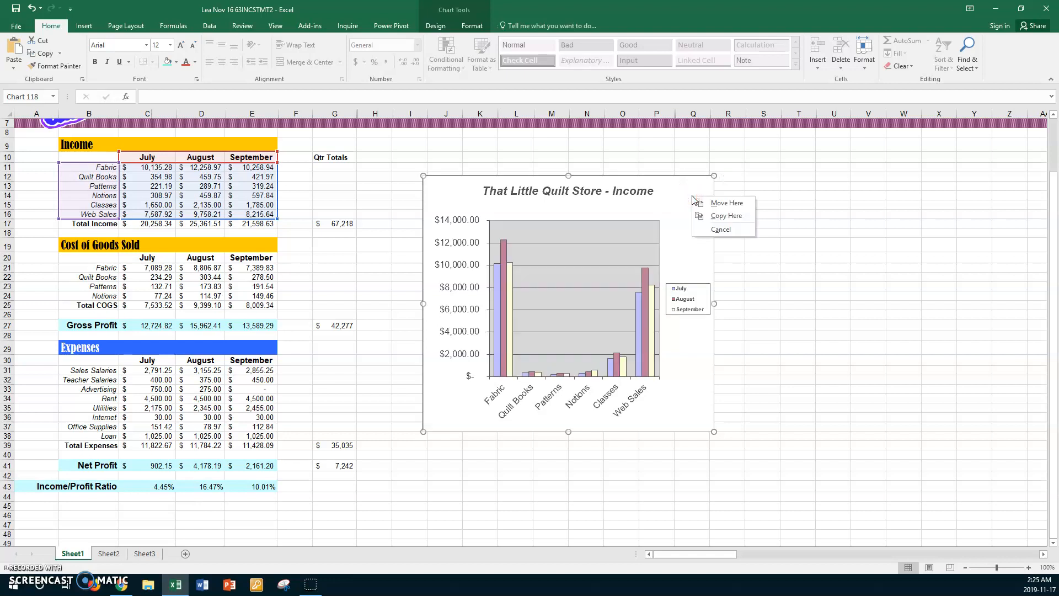
right_click(692, 198)
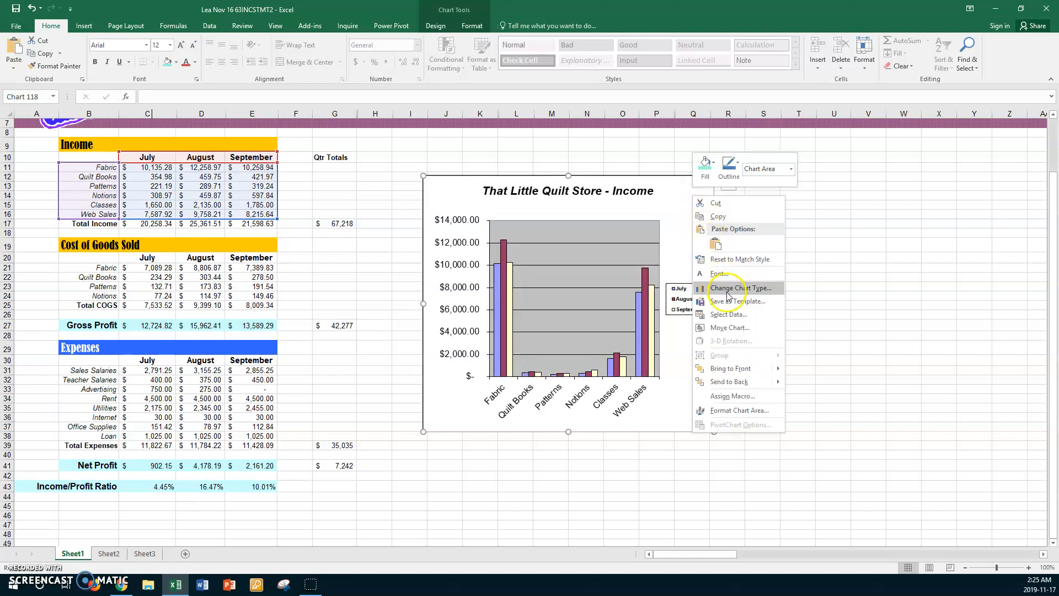
click(729, 314)
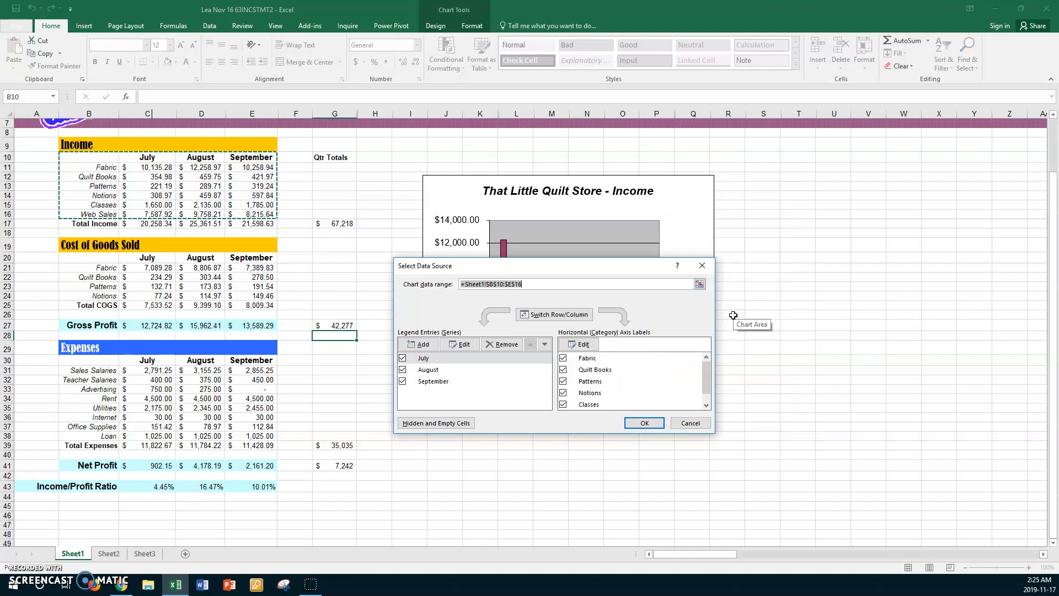
key(Delete)
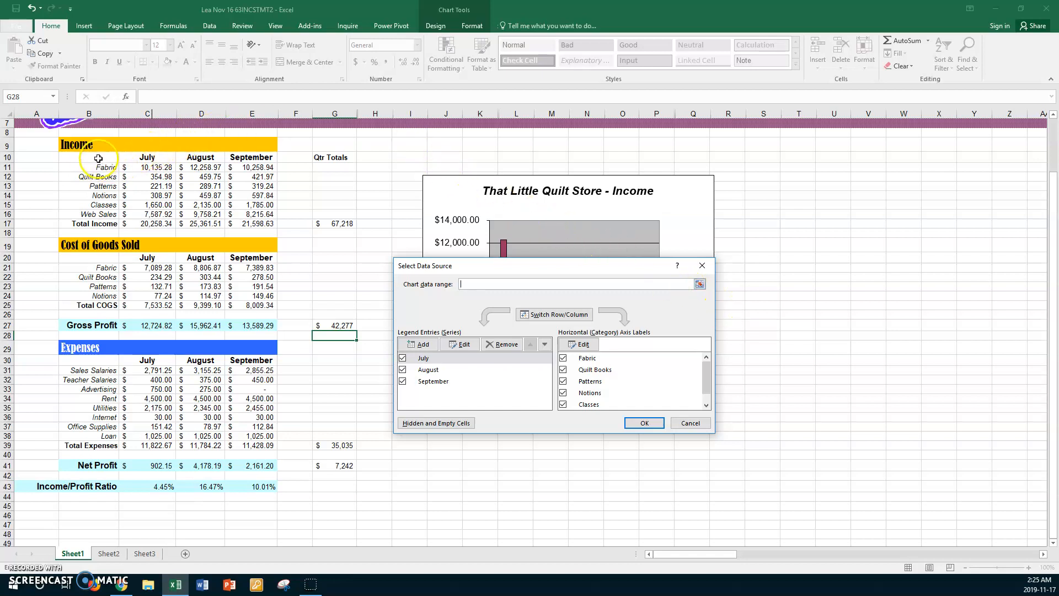
drag(82, 157, 160, 212)
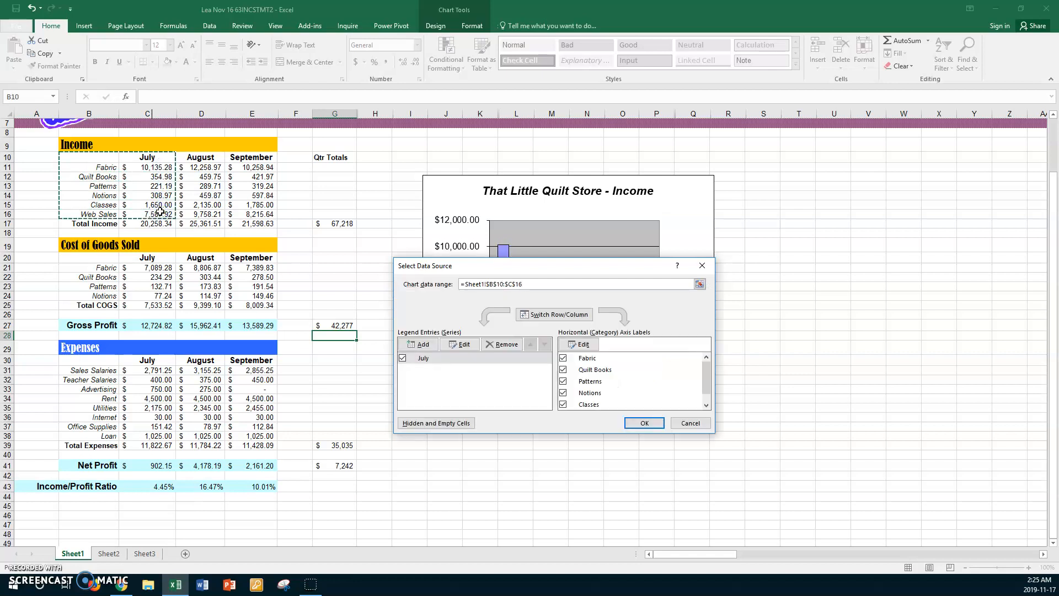
click(650, 424)
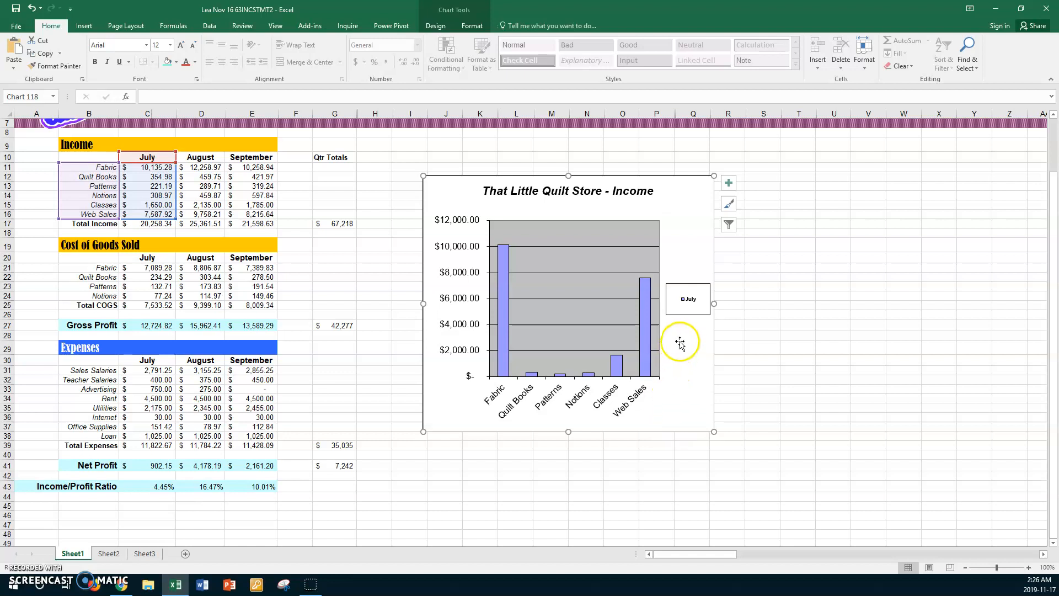
Delete the July legend from the income chart
click(688, 319)
click(687, 312)
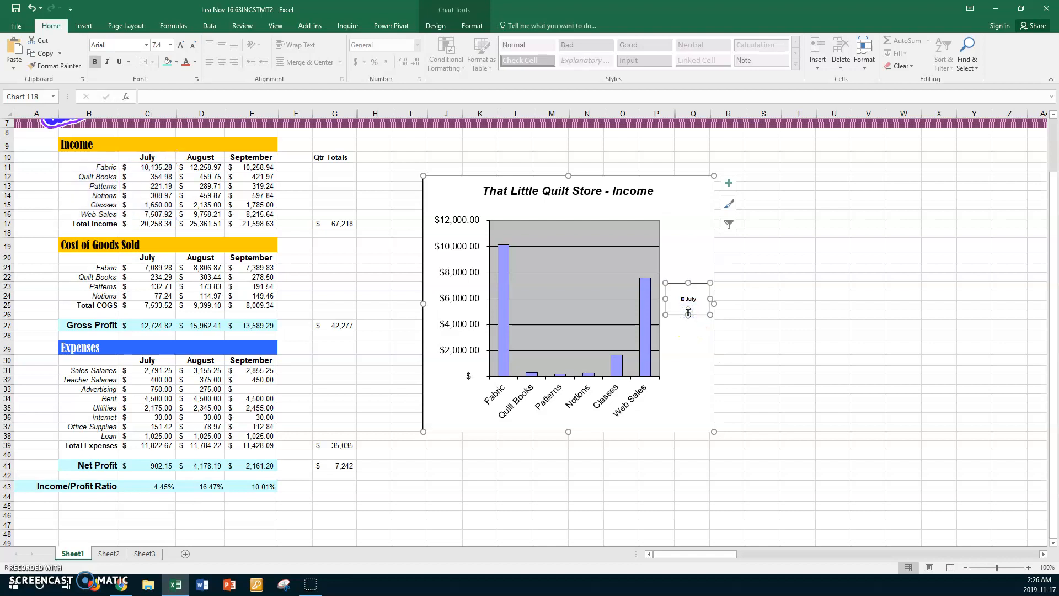
key(Delete)
click(674, 305)
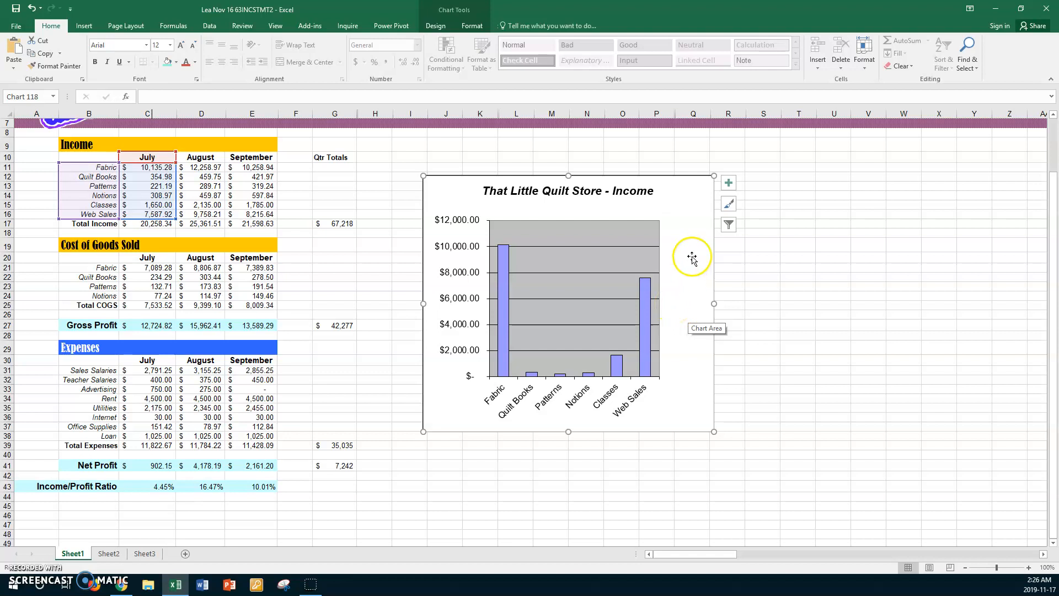
Change the income chart area's fill to a picture or texture fill
click(686, 205)
right_click(688, 205)
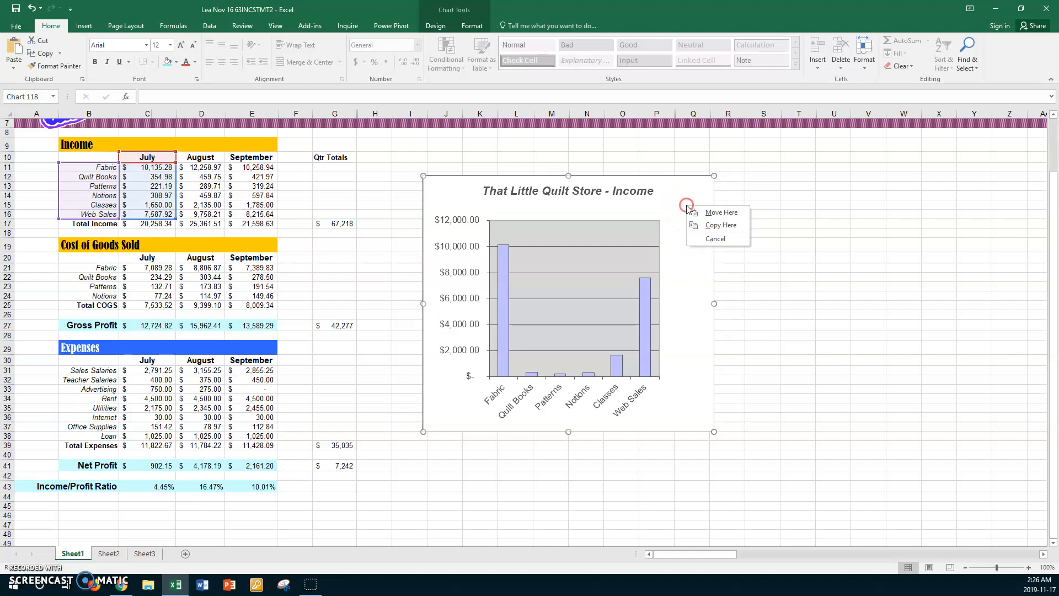
right_click(688, 202)
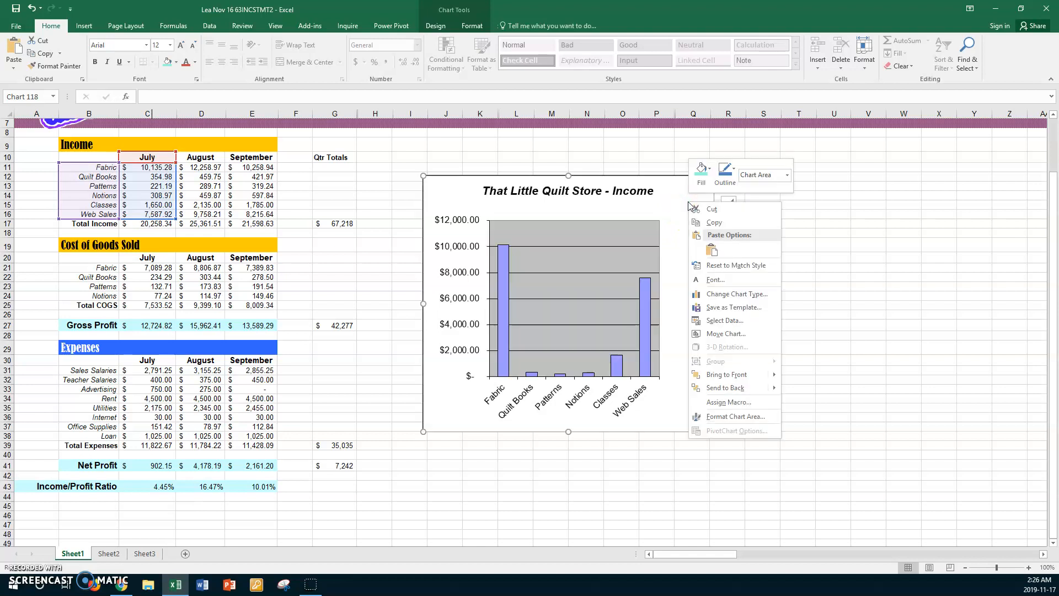
click(719, 417)
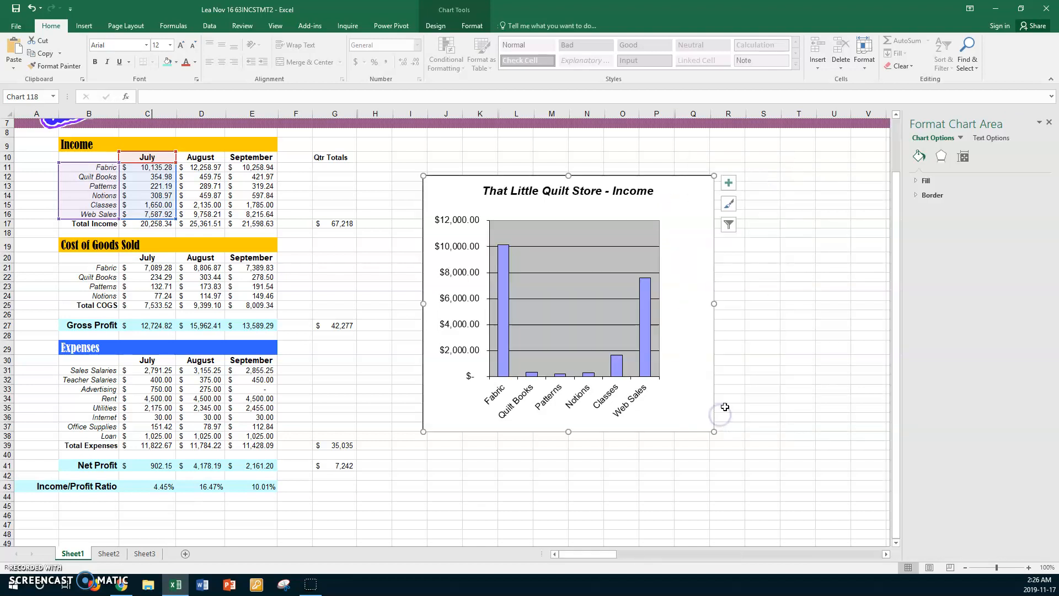
click(917, 181)
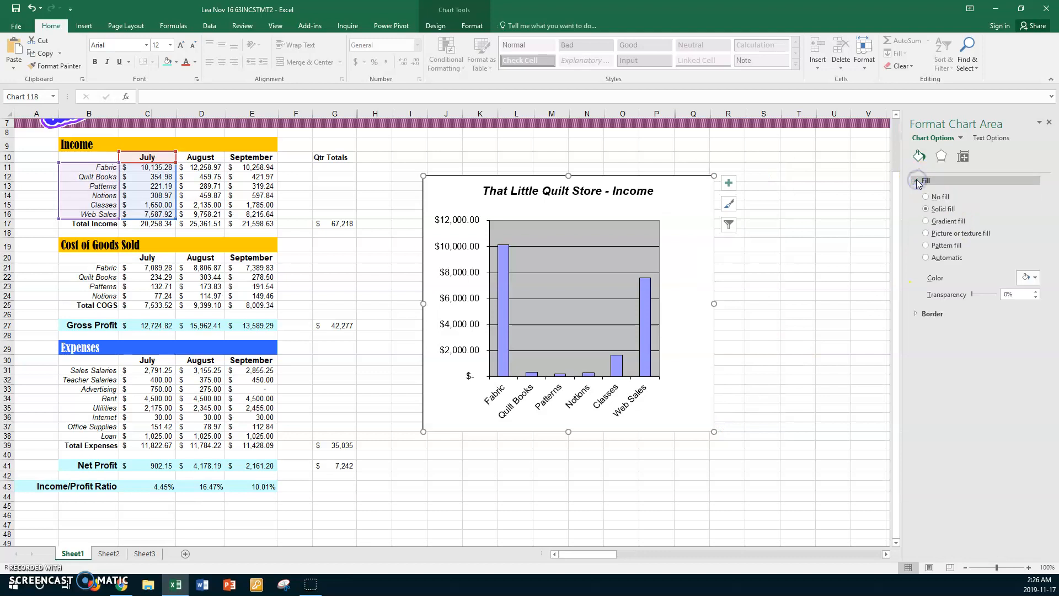
click(926, 233)
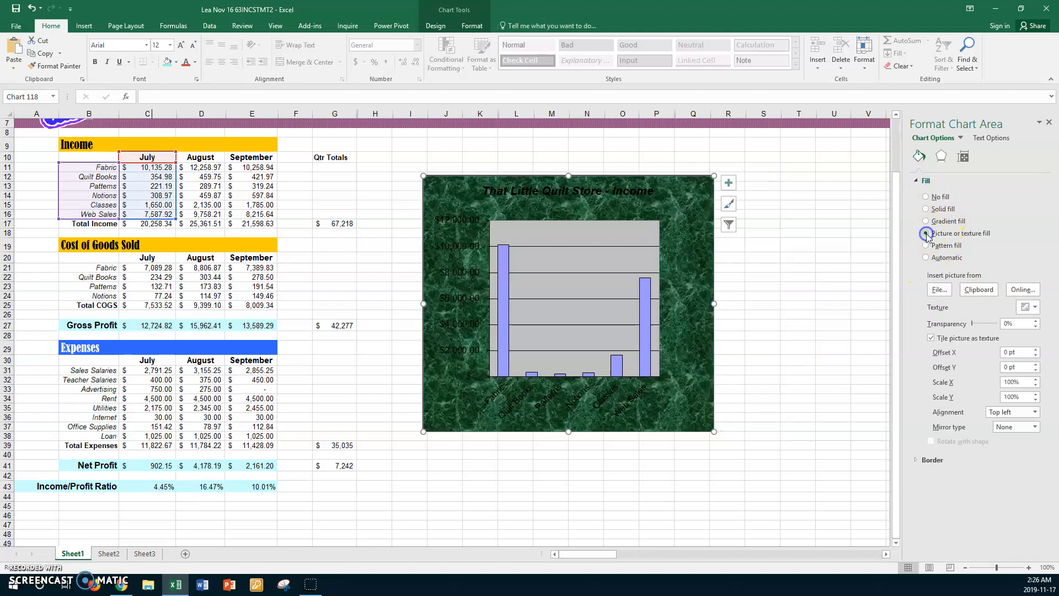
Try the blue denim texture on the chart area, and replace it with the pink tissue paper texture
click(1034, 307)
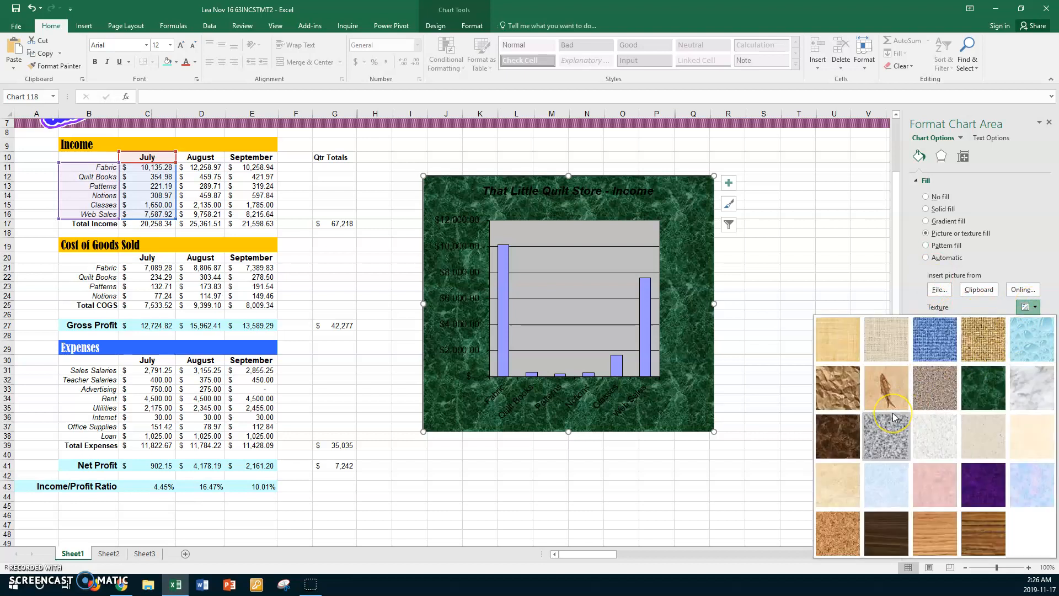
click(934, 351)
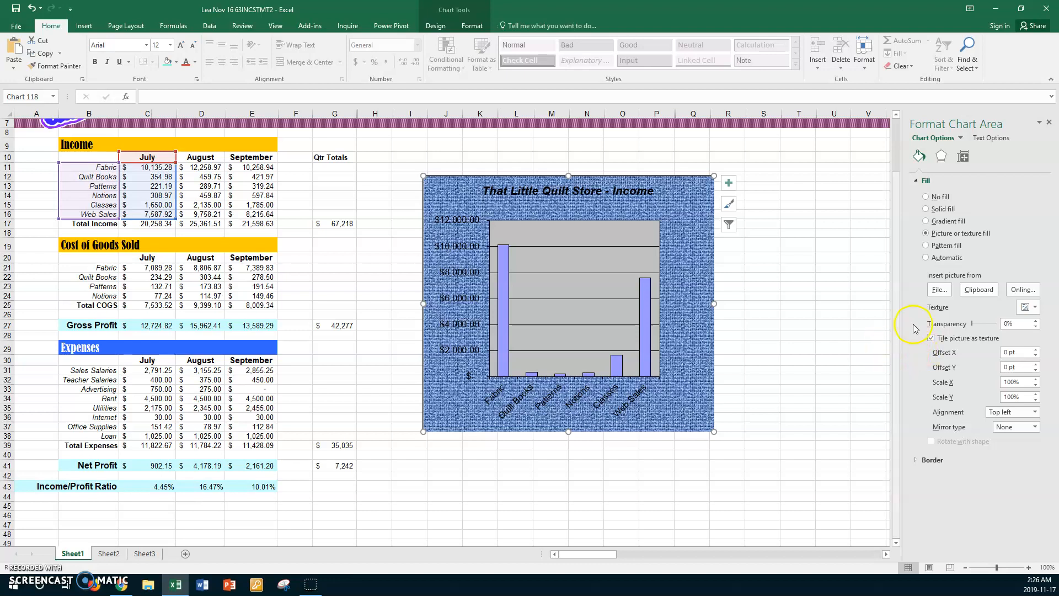
click(1036, 306)
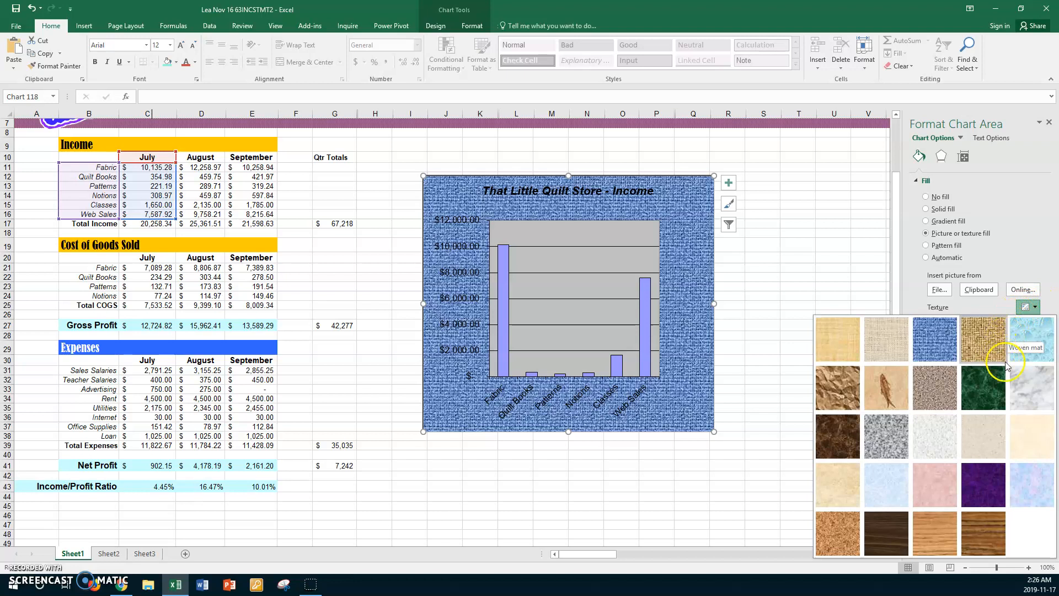
click(931, 489)
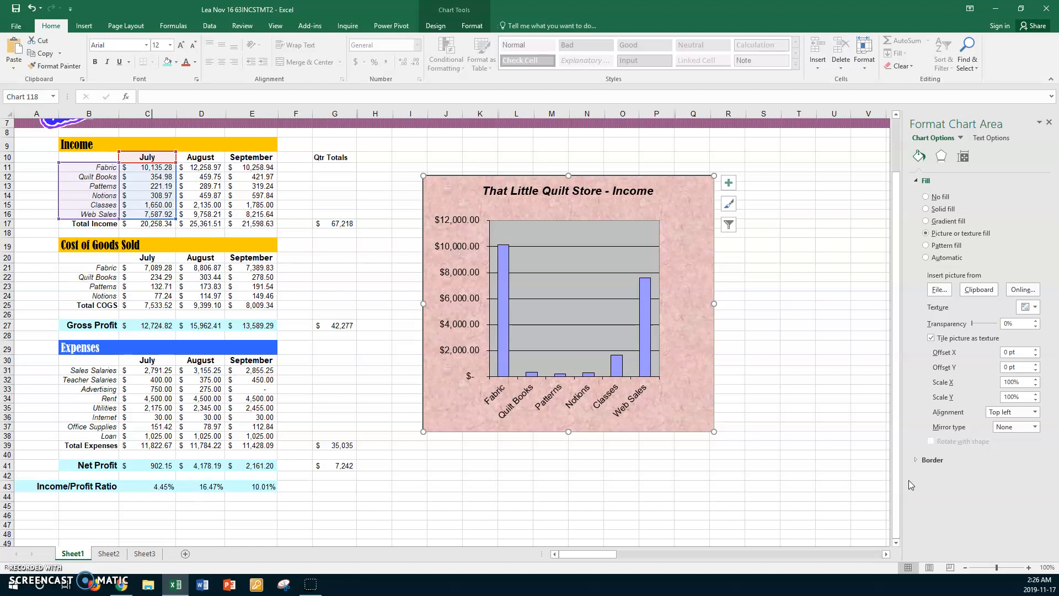
Give the chart's plot area a gradient fill using the light blue preset in the second row
click(587, 228)
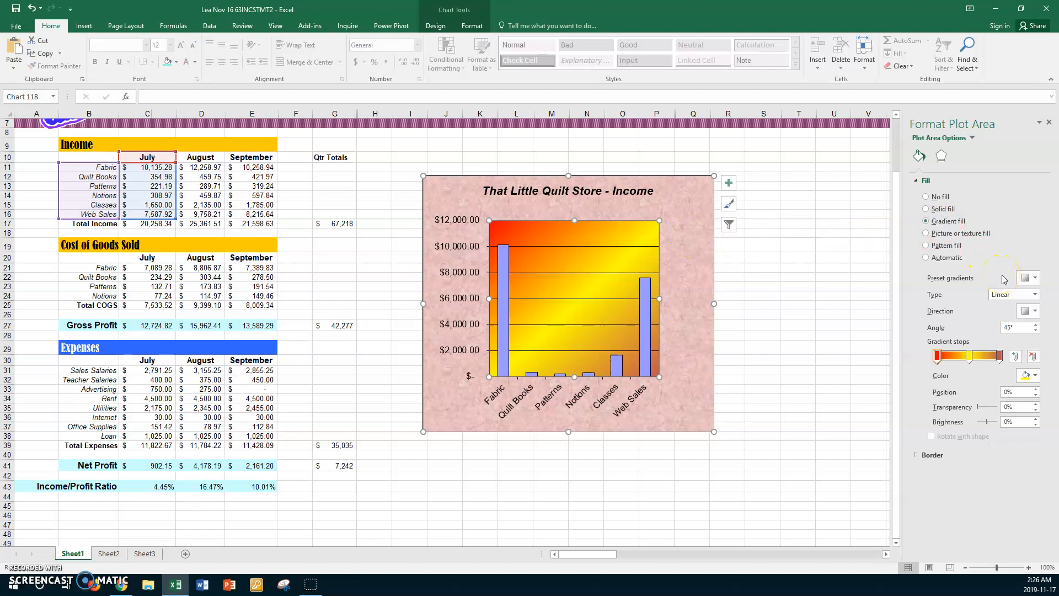
click(1035, 278)
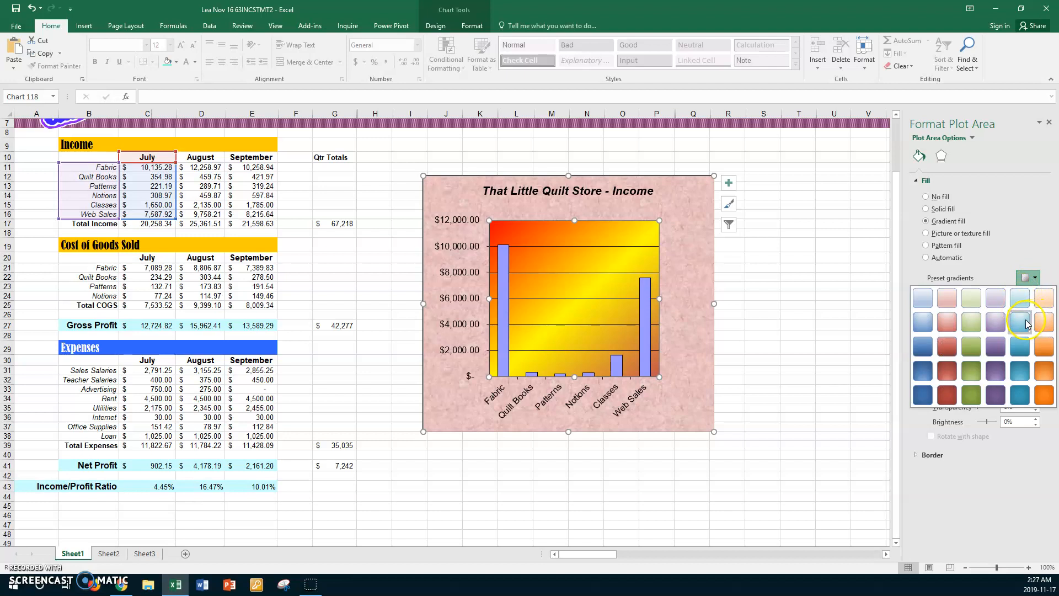
click(1024, 323)
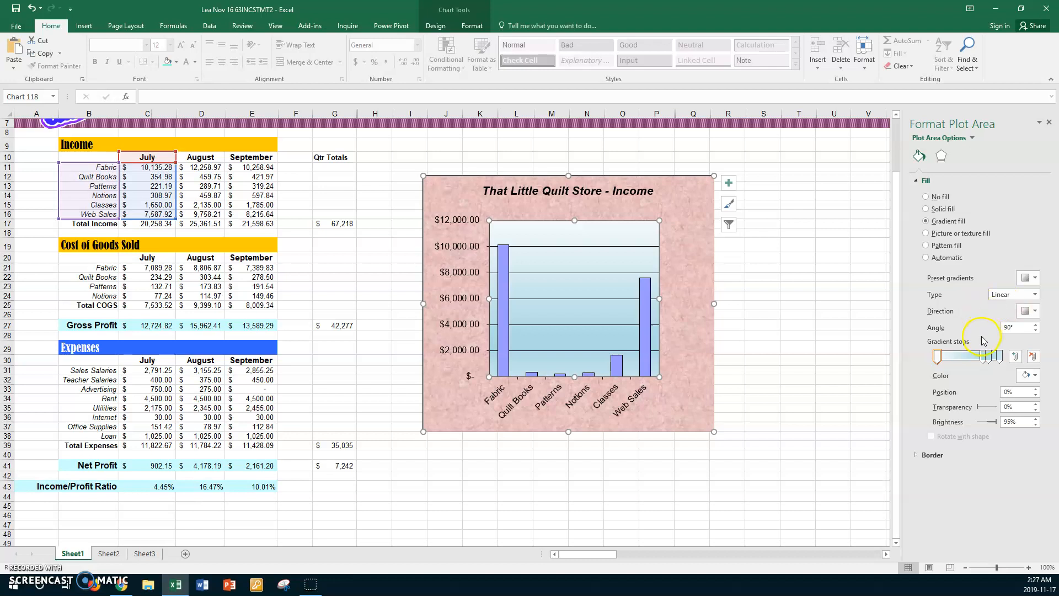
Reduce the plot area gradient to three stops with the middle one shifted toward the start, and colour the first stop yellow
drag(983, 356, 976, 357)
click(1032, 356)
click(937, 357)
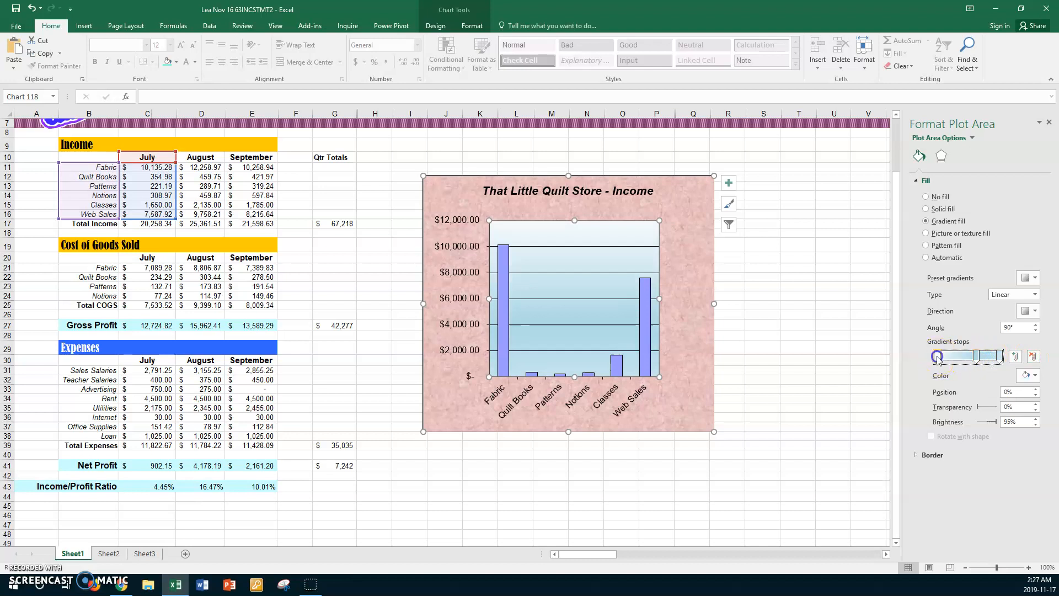
click(1035, 376)
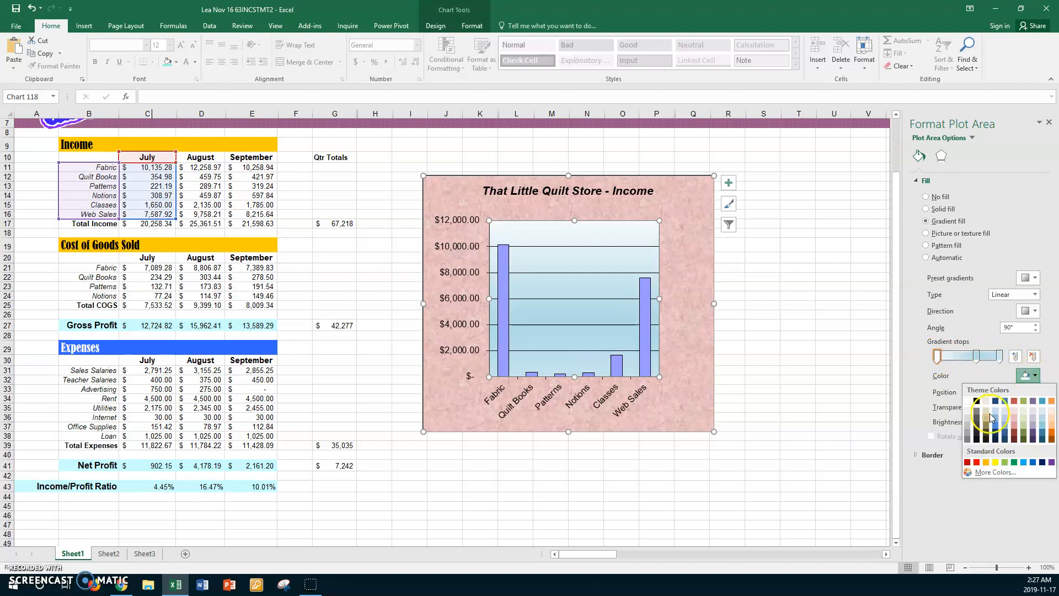
click(995, 462)
Set the plot area gradient's angle to 50° and move its middle stop to position 54%
click(999, 356)
click(1035, 376)
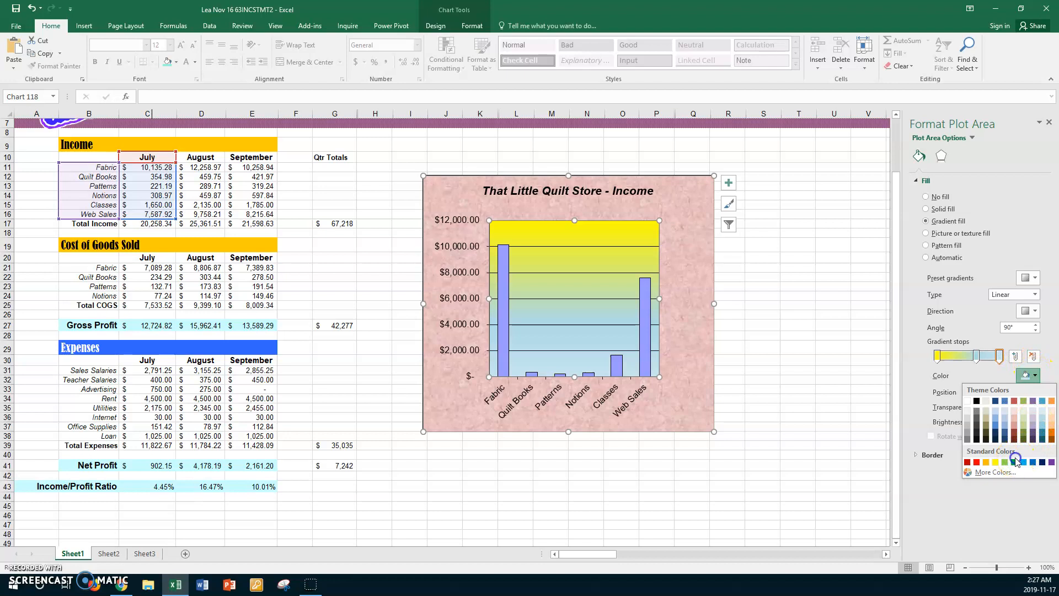
click(1036, 330)
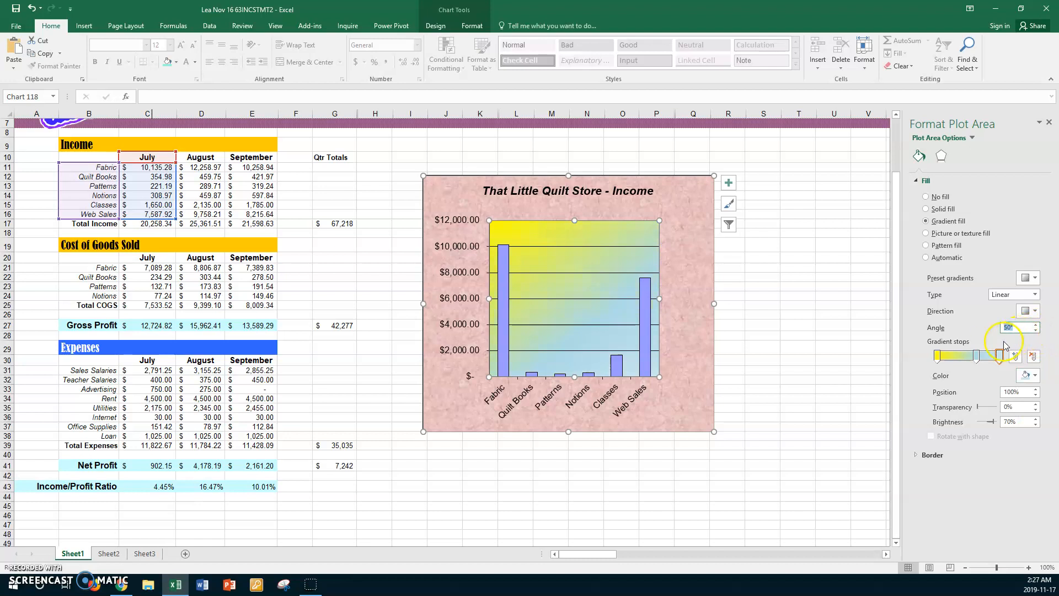
drag(978, 359, 971, 364)
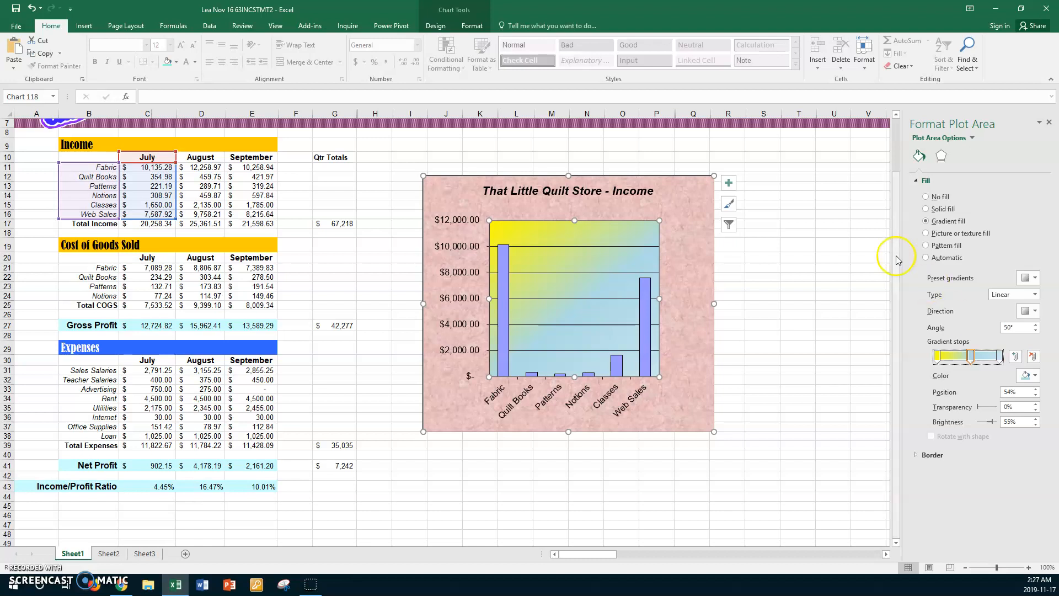
Apply a dense diagonal pattern fill to the July bars with a purple theme colour as foreground
click(504, 284)
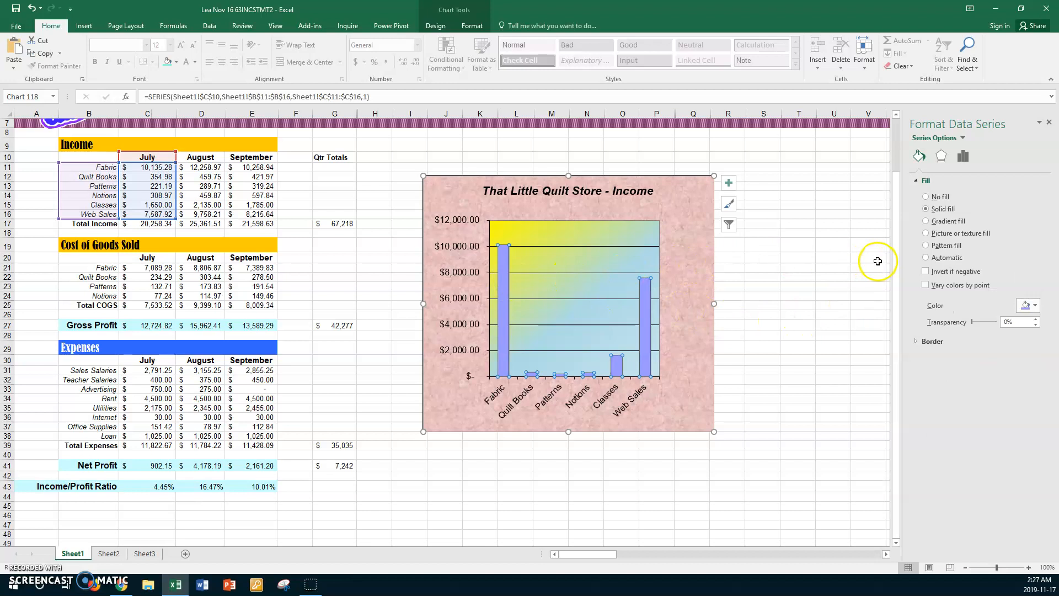
click(926, 245)
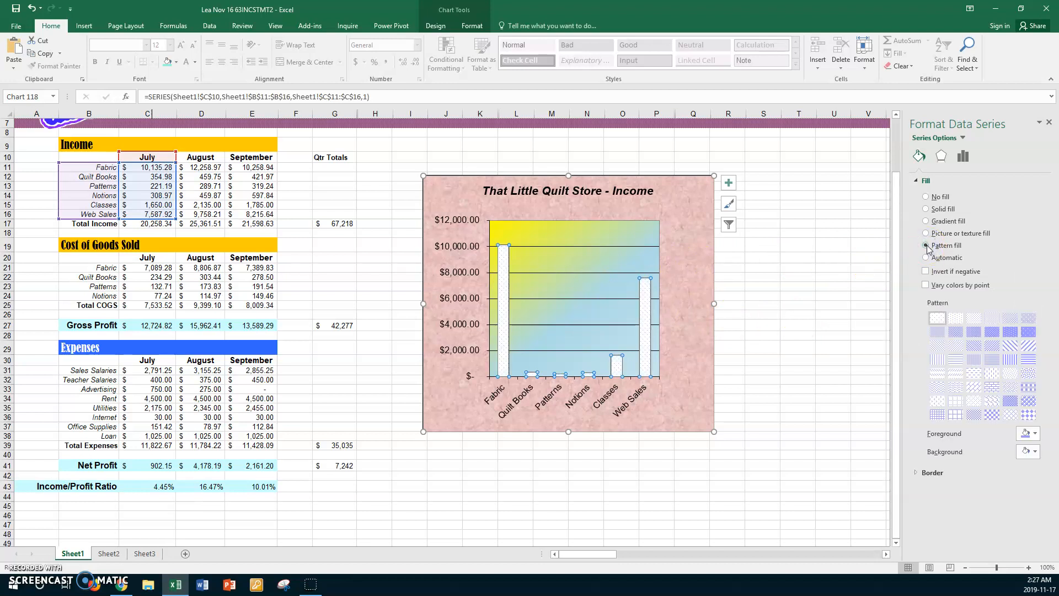
click(990, 347)
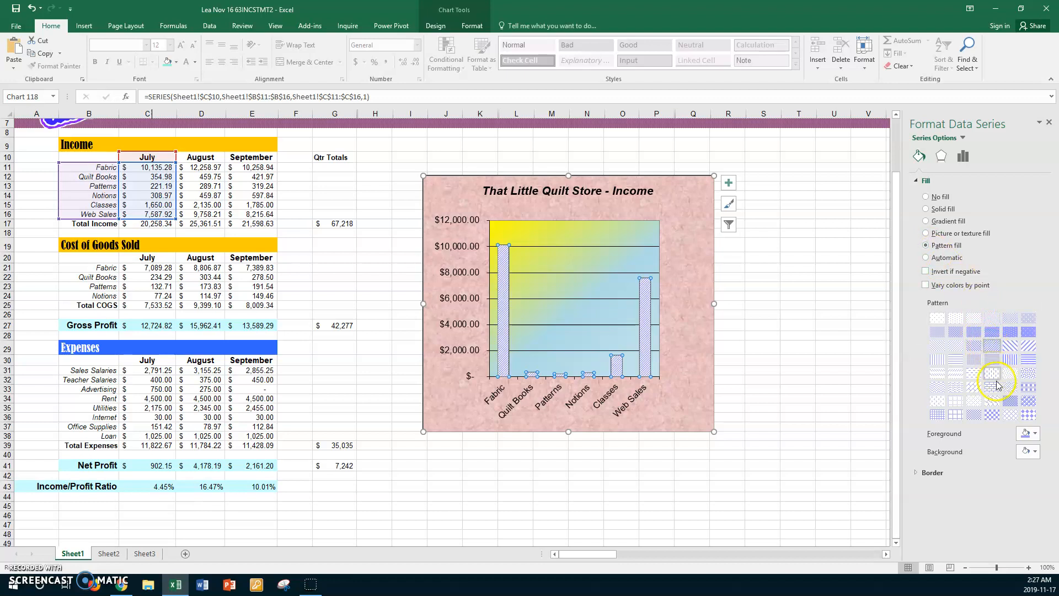
click(1035, 433)
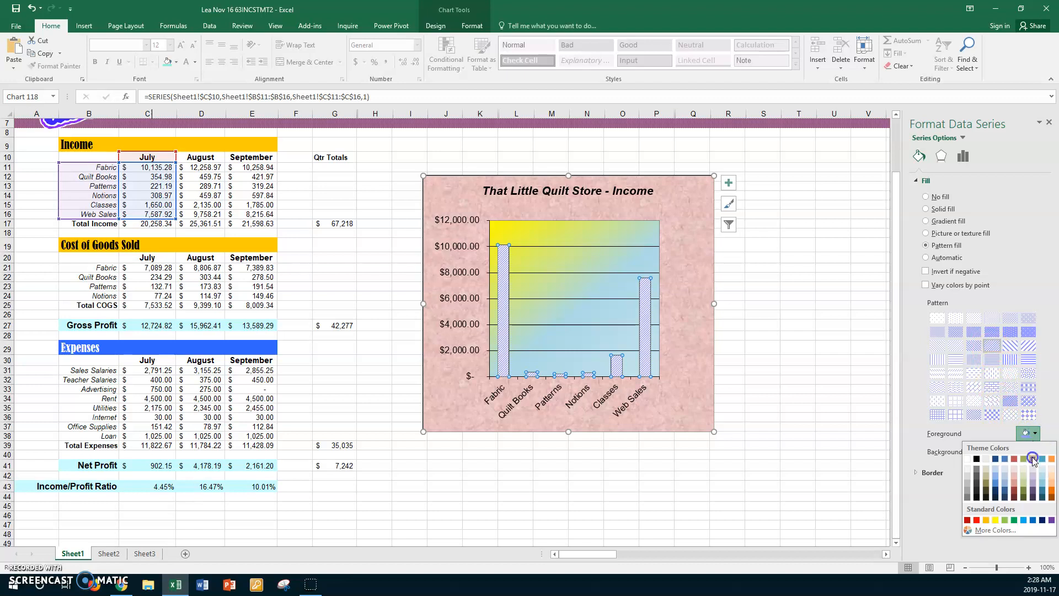
click(1032, 458)
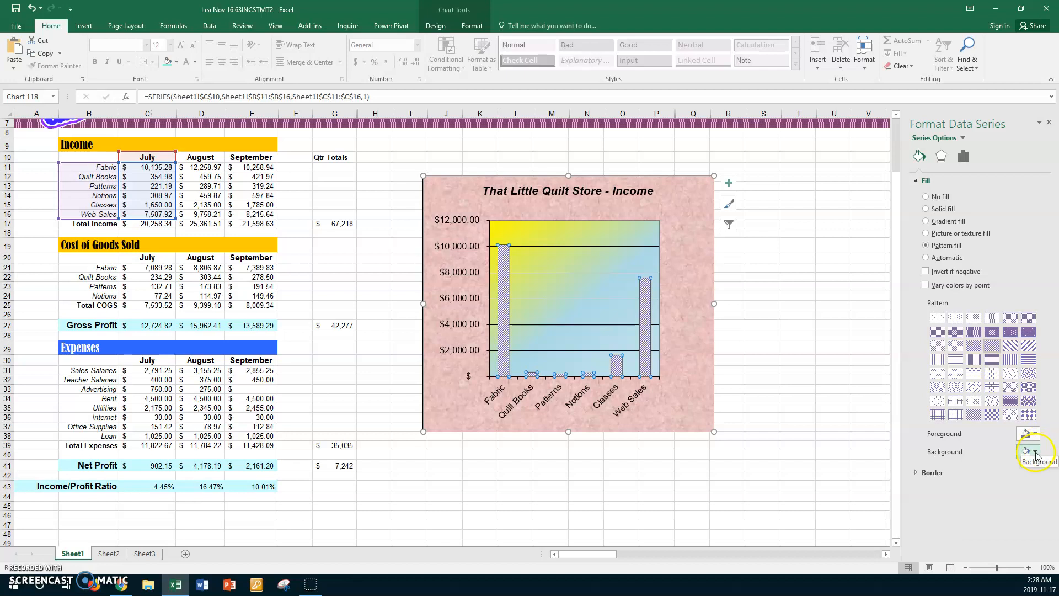
Set the background colour of the July bars' pattern to bright magenta from the standard colour palette
click(1039, 451)
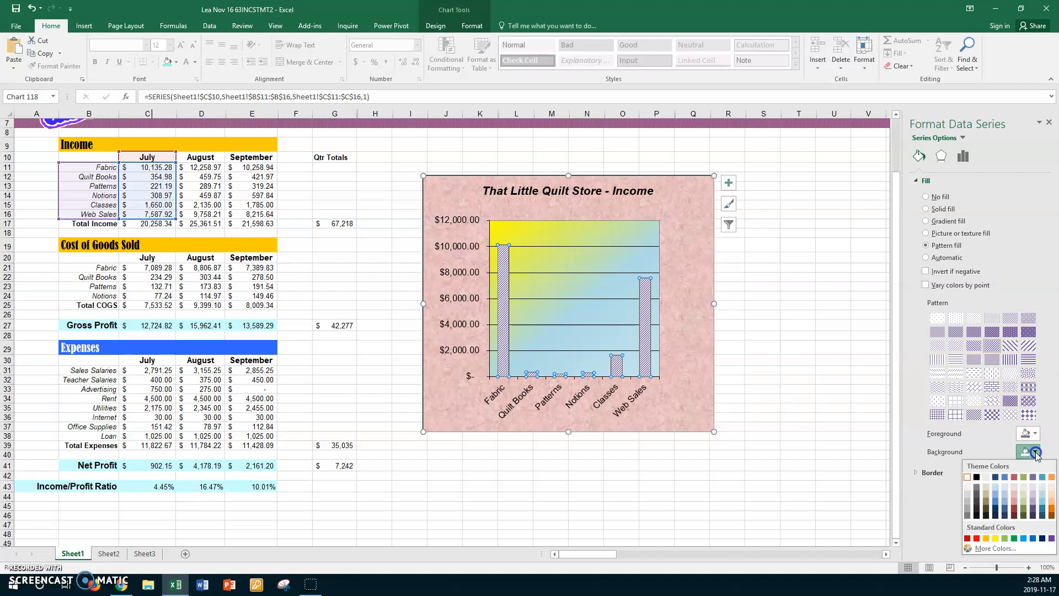
click(992, 547)
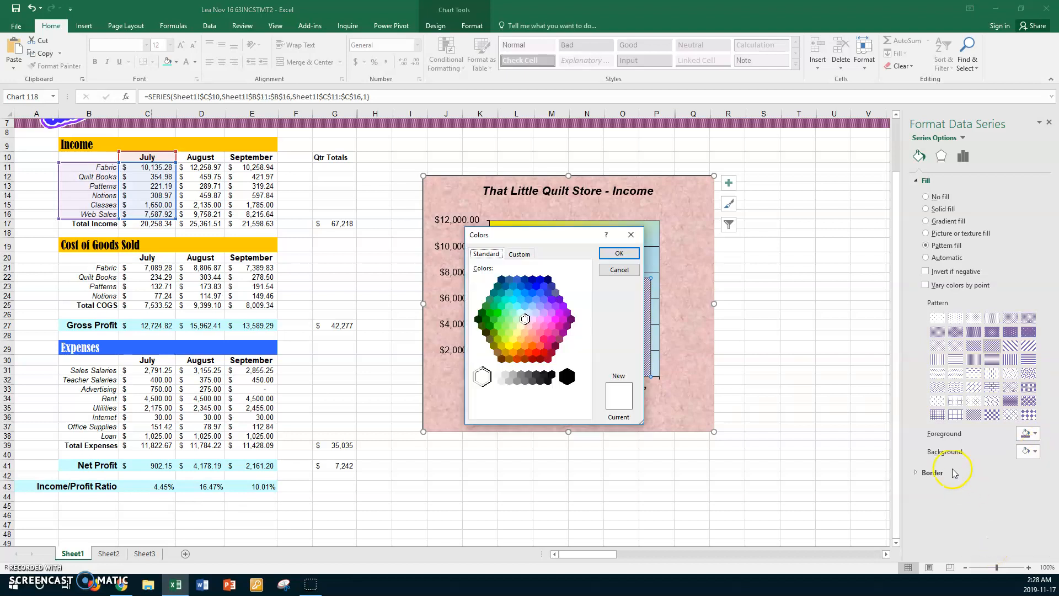
click(557, 320)
click(618, 253)
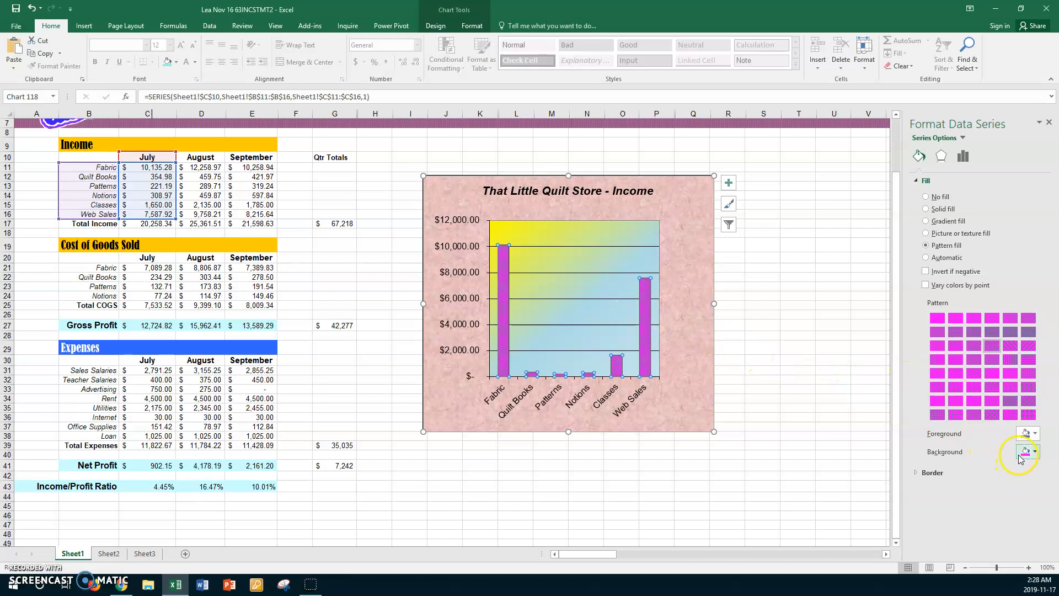
Change the background colour of the July bars' pattern to a light pink from the standard colour hexagon
click(1035, 451)
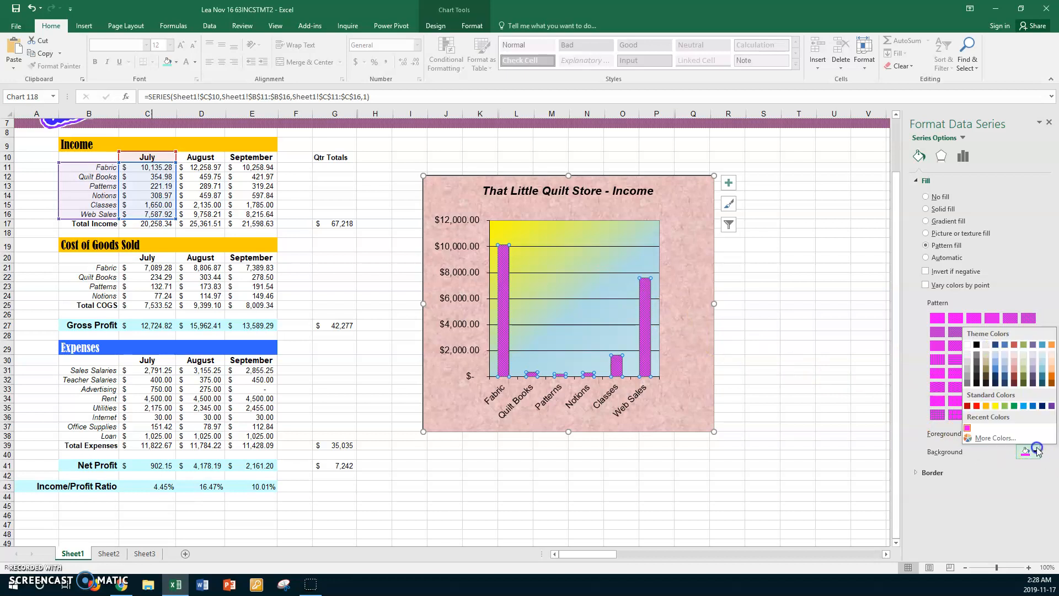
click(995, 437)
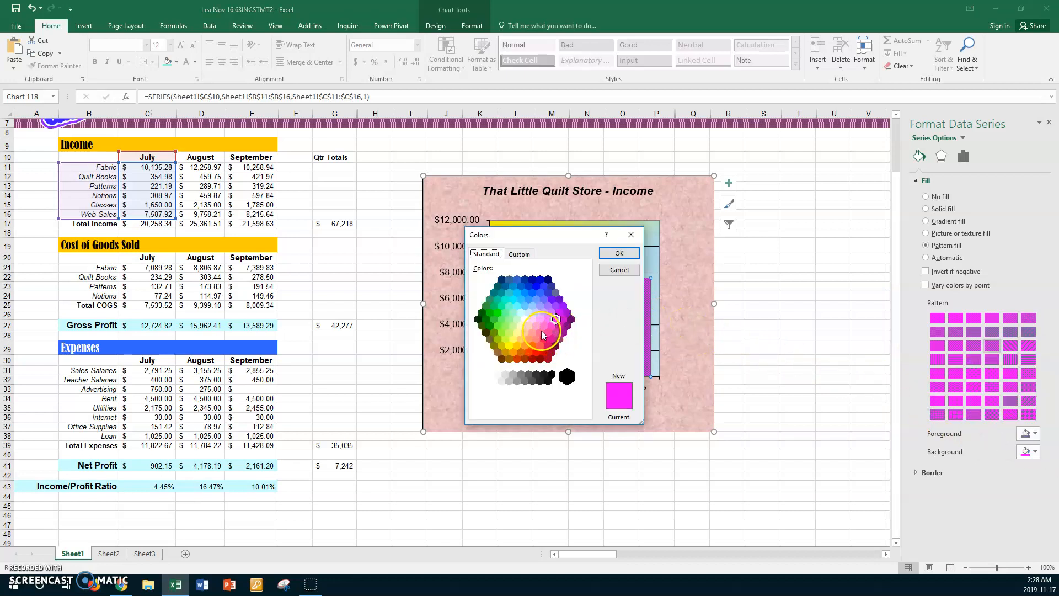
click(538, 327)
click(619, 253)
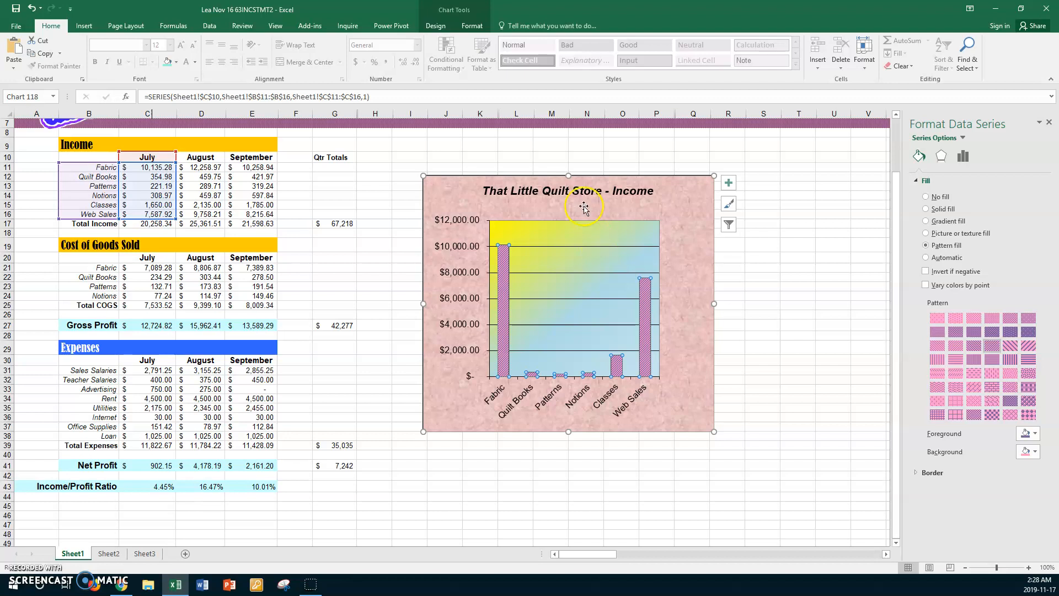
Add data labels to the July bars at the Inside Base position
click(435, 26)
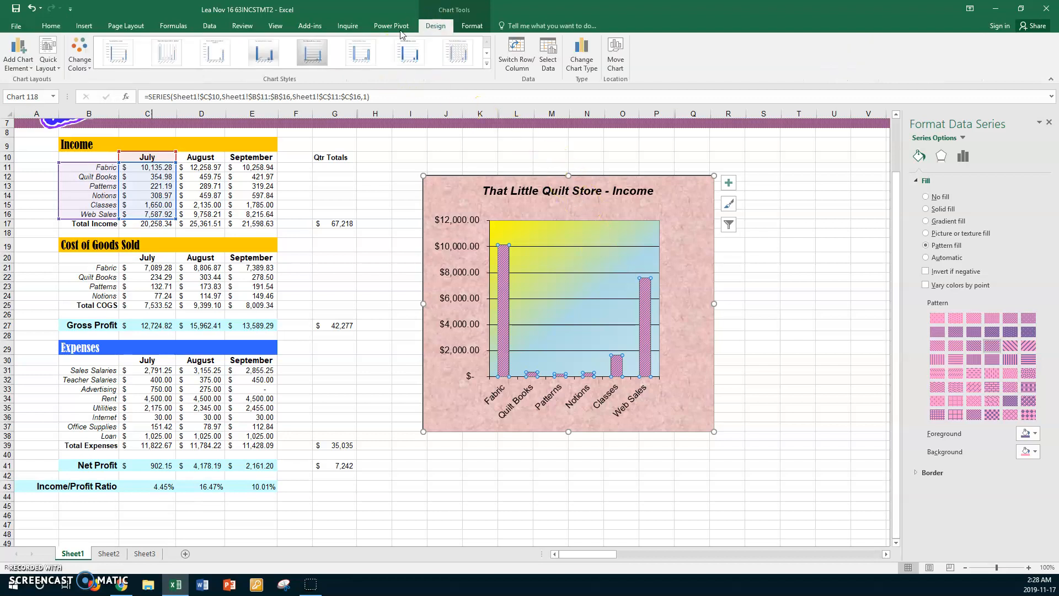
click(29, 65)
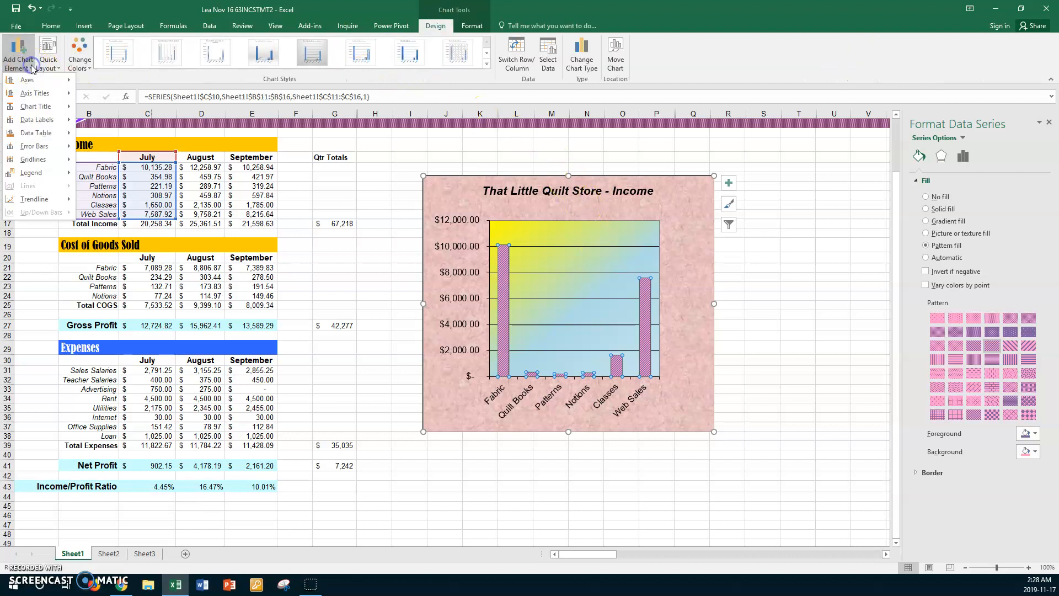
click(44, 119)
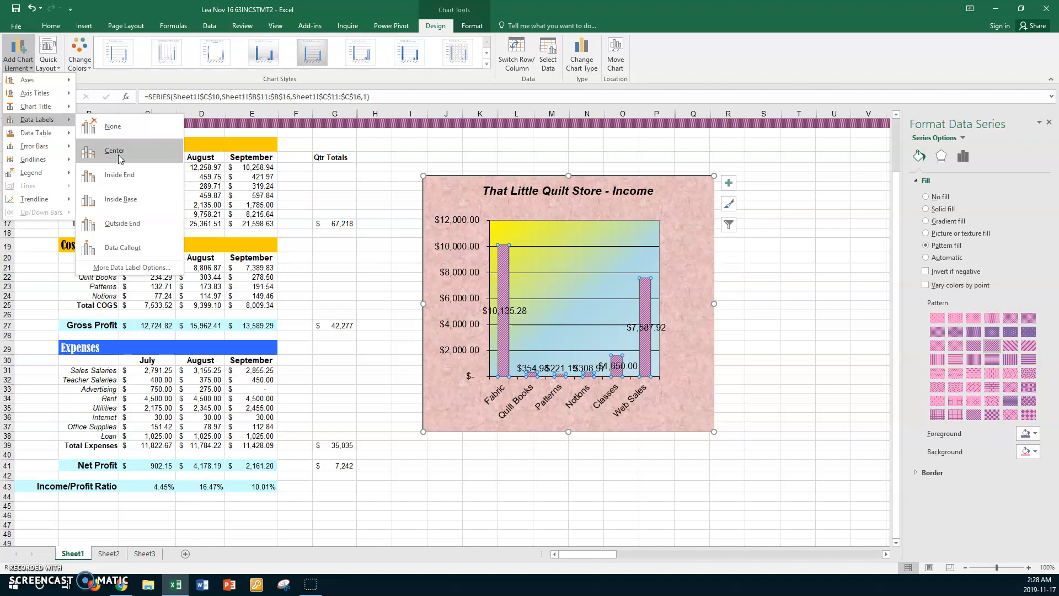
click(119, 176)
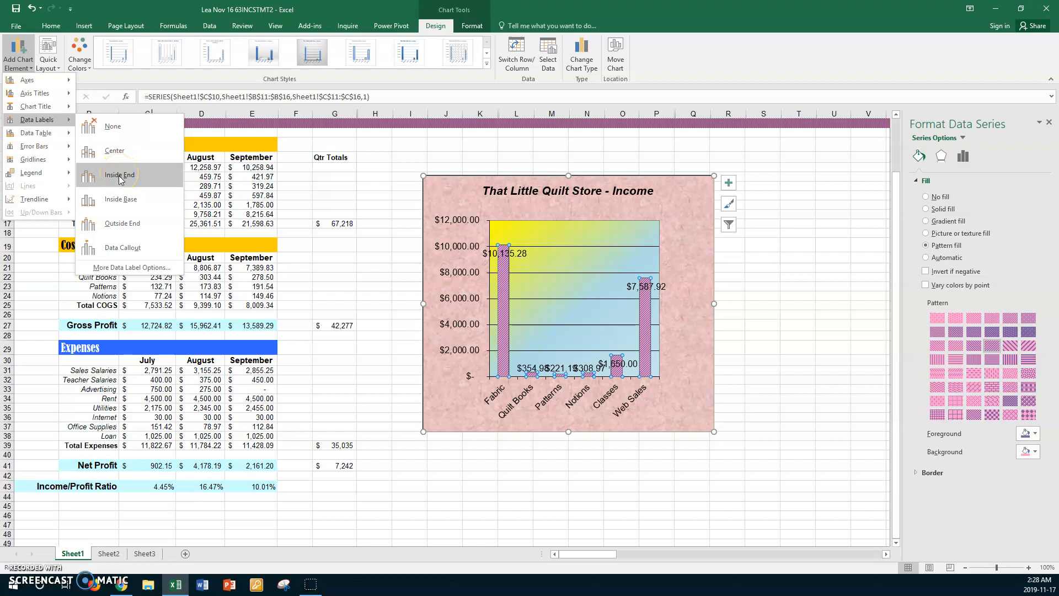
click(130, 198)
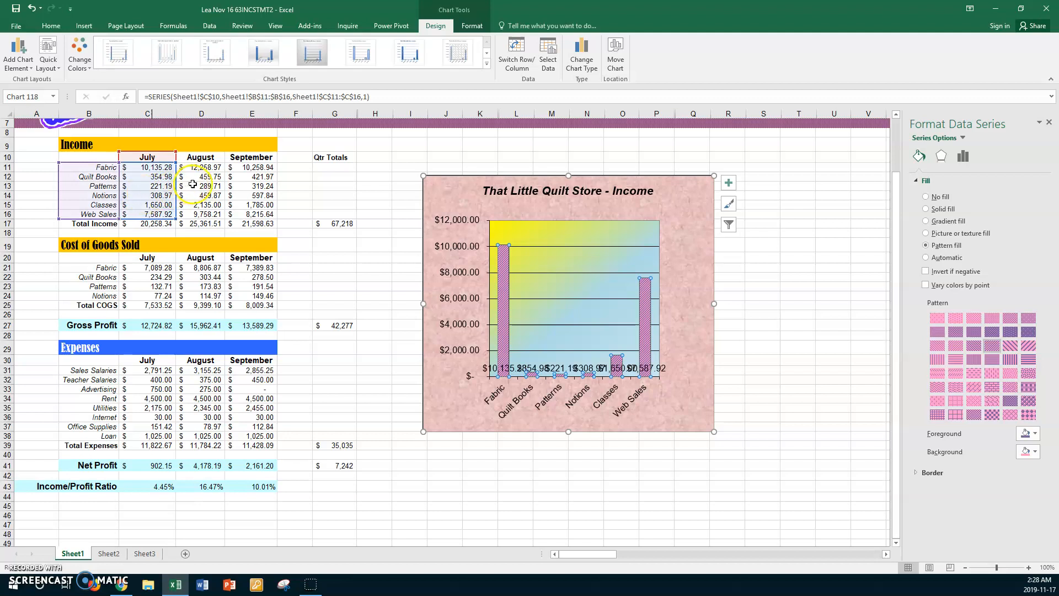
Set the text direction of all July data labels to Rotate all text 270°
click(529, 367)
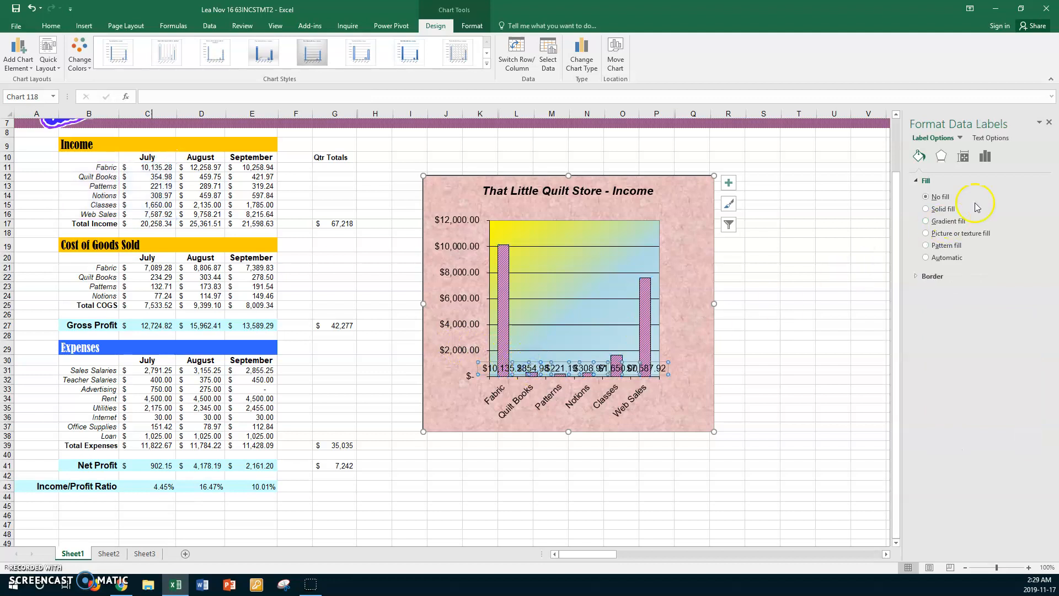
click(985, 157)
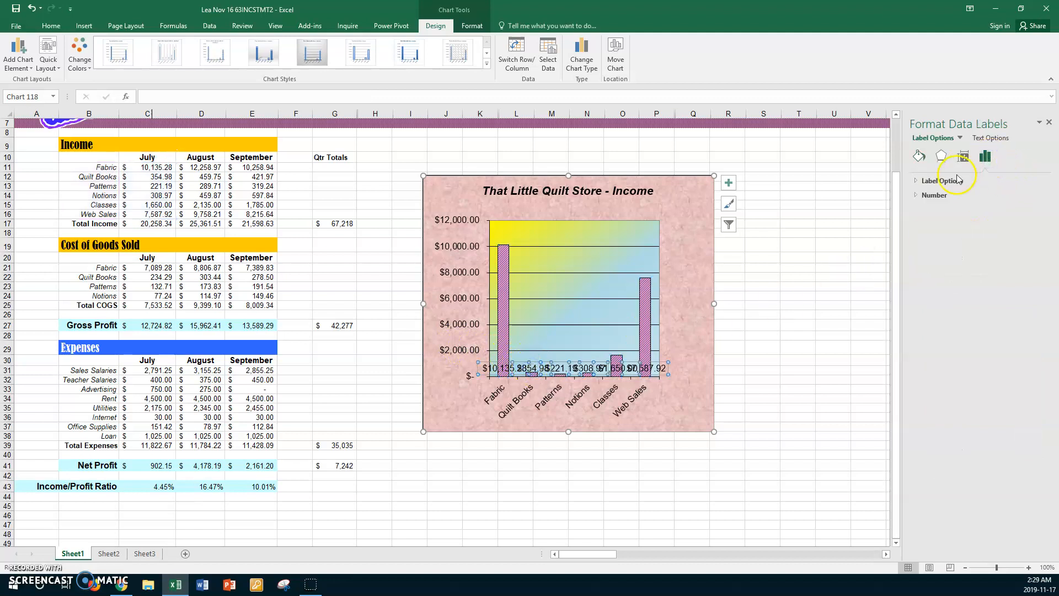
click(963, 156)
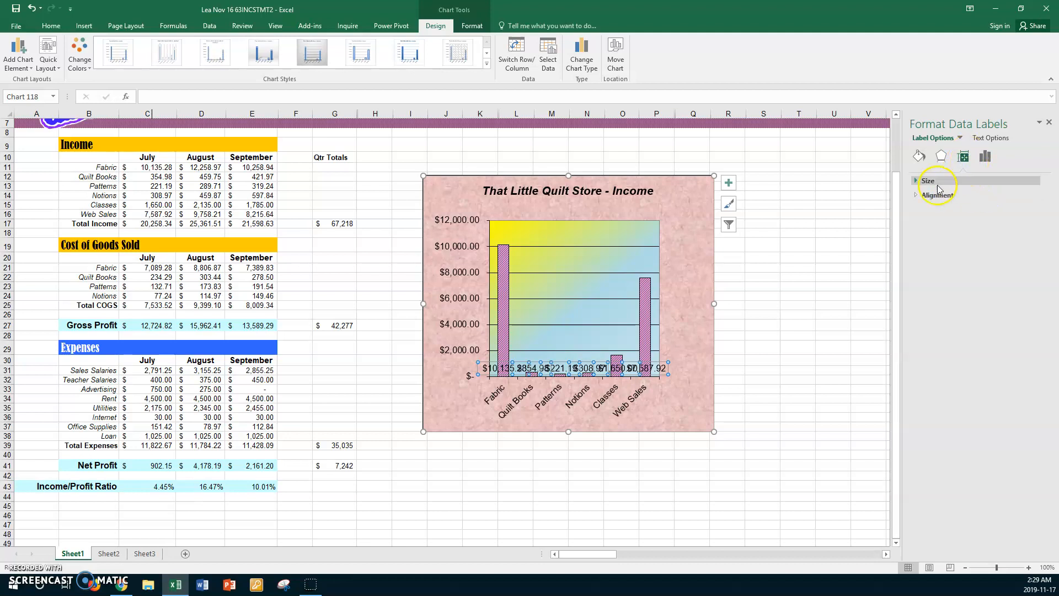
click(917, 196)
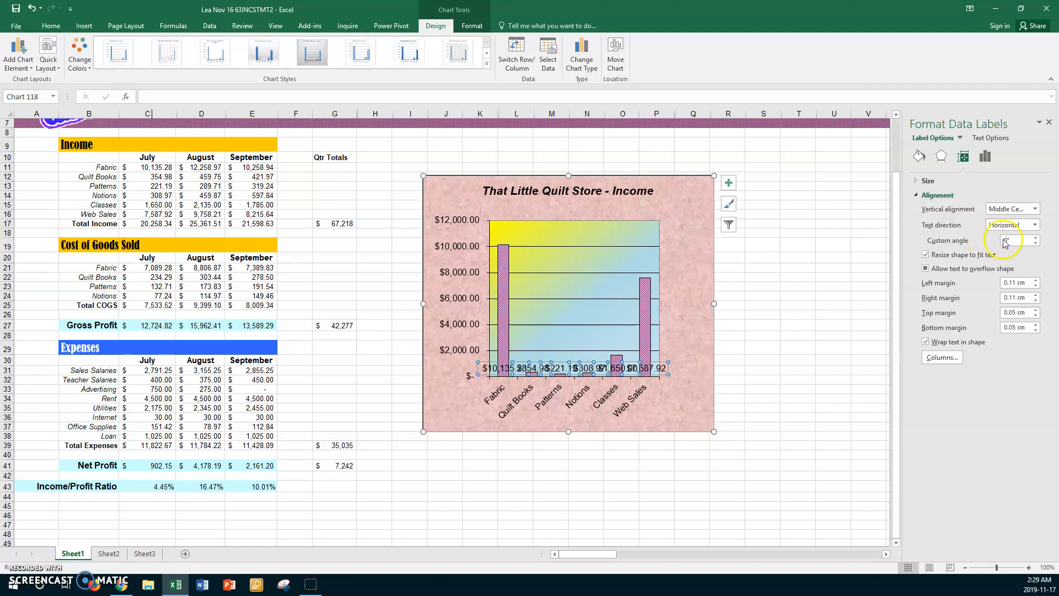
click(1034, 225)
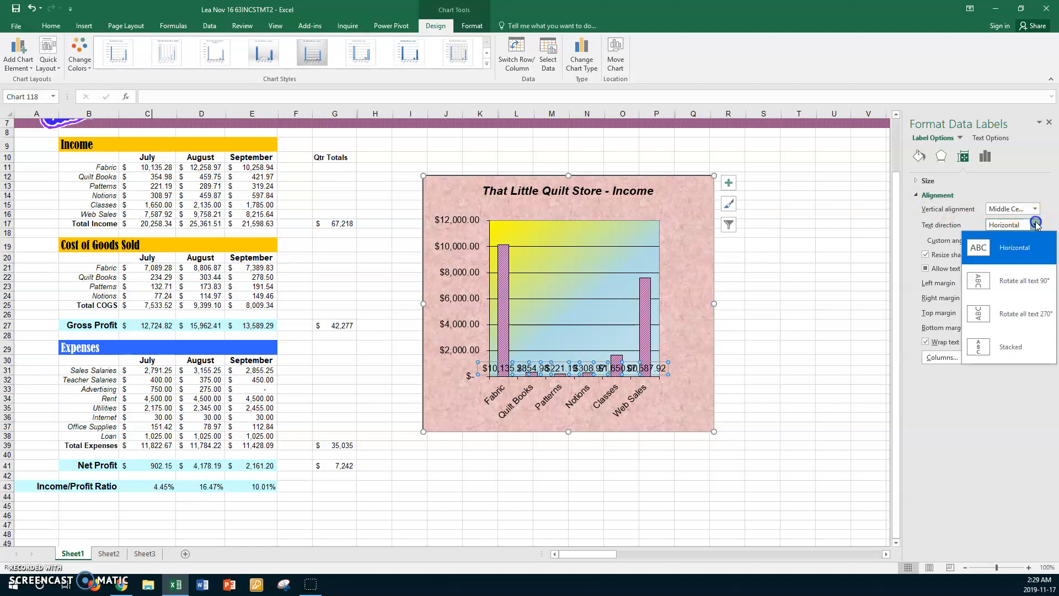
click(1024, 314)
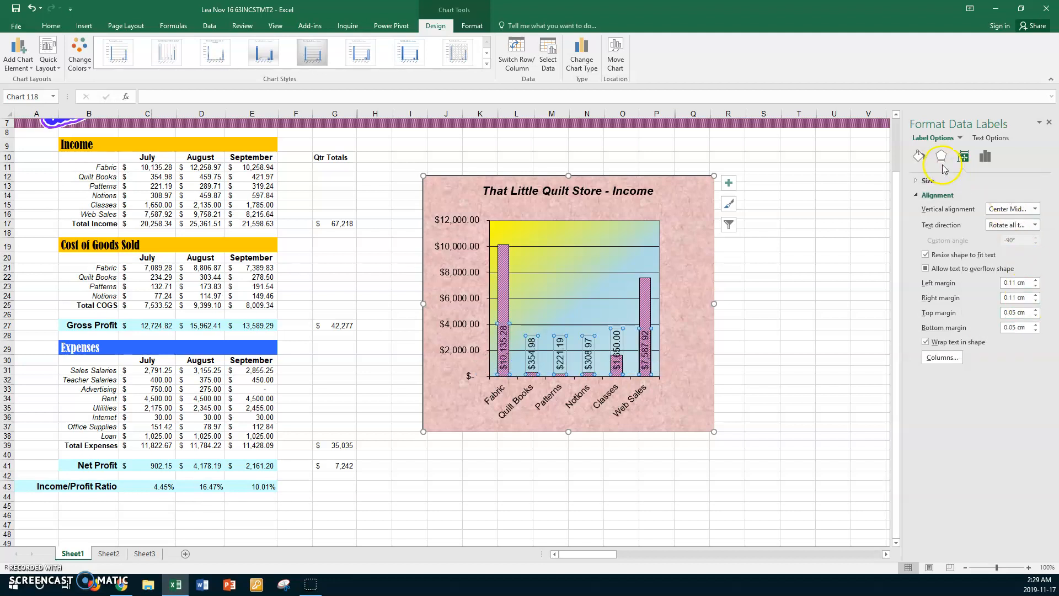
Give all the data labels a solid fill in a light purple tint from the theme colours
click(919, 157)
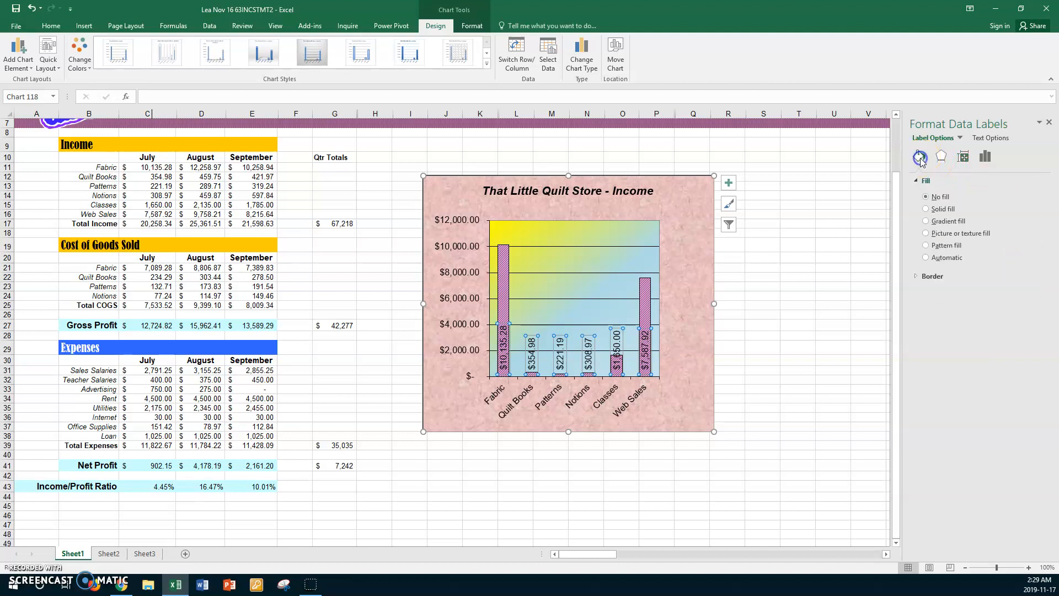
click(926, 208)
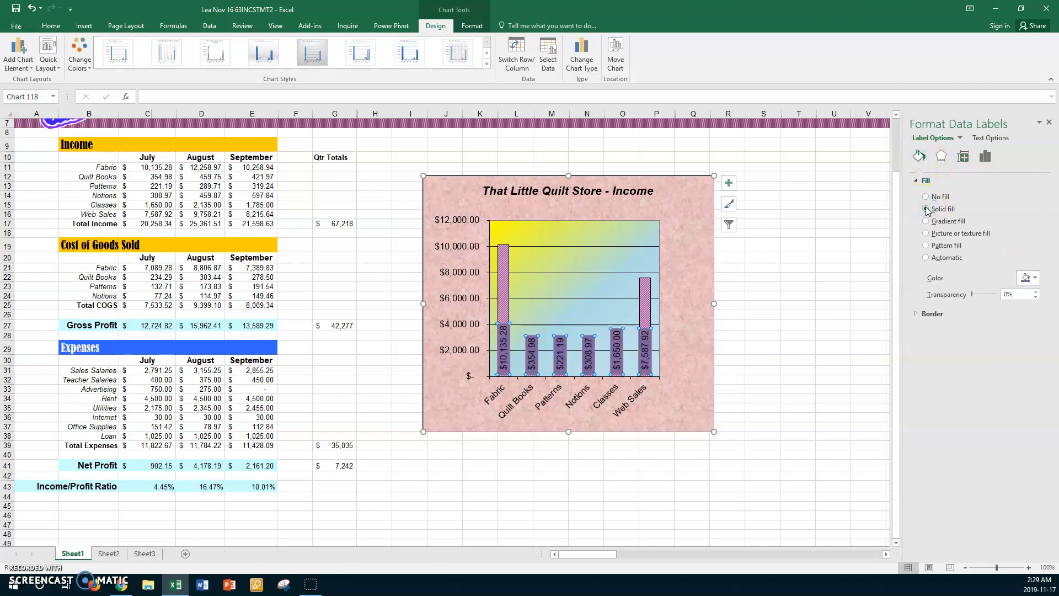
click(1025, 274)
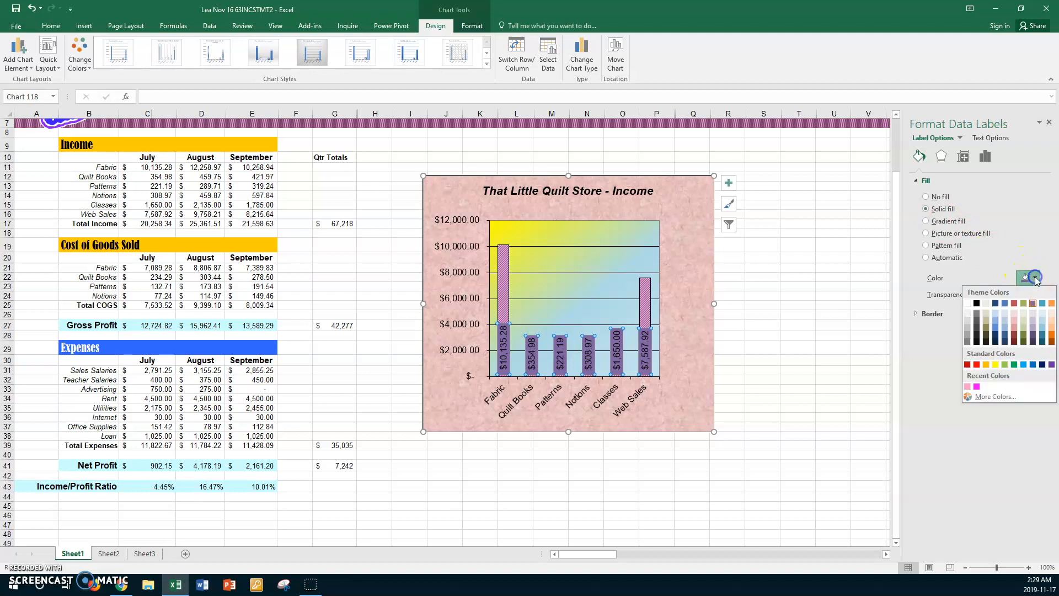
click(1037, 322)
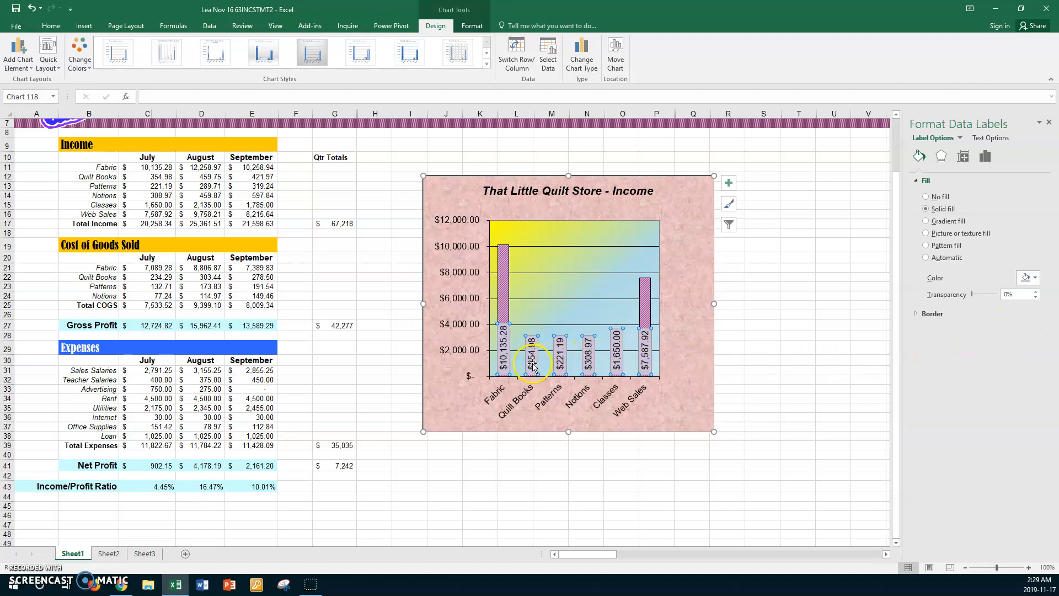
Nudge only the Quilt Books data label slightly to the left, and reselect all the data labels
click(546, 317)
click(531, 353)
click(531, 353)
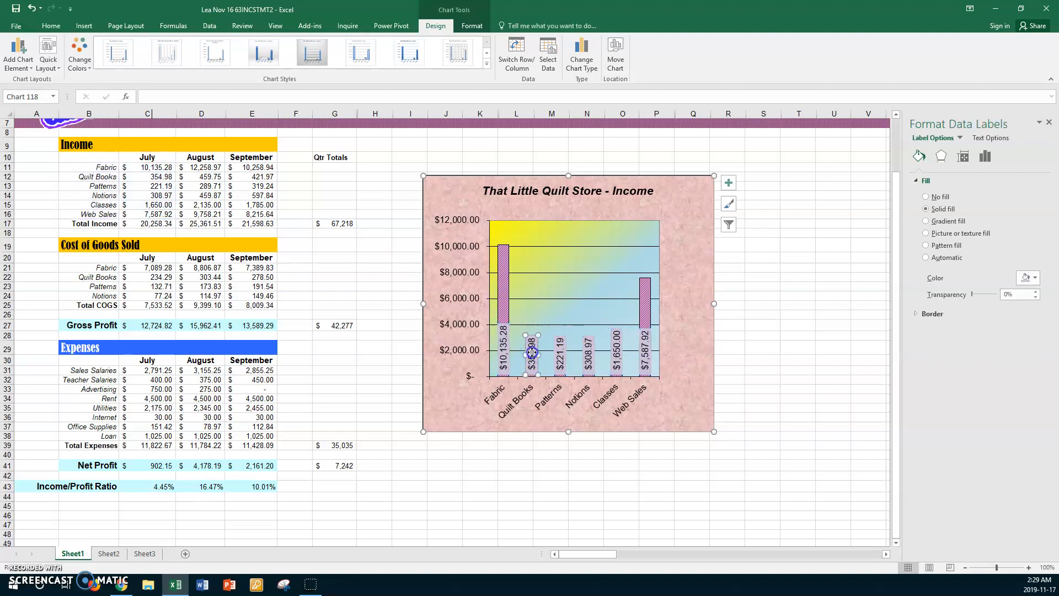
drag(536, 346, 535, 346)
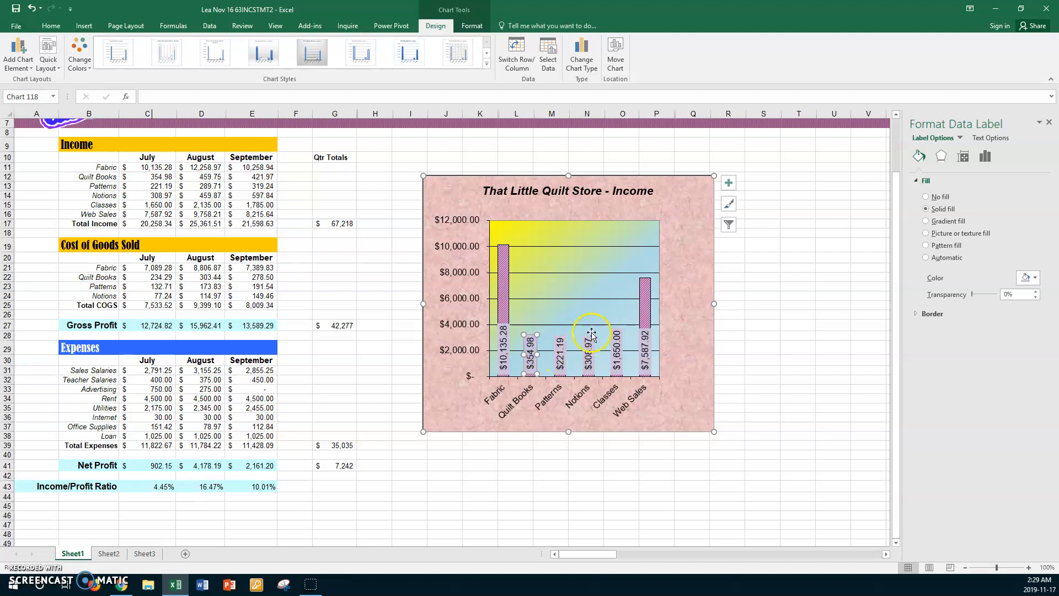
click(607, 265)
click(534, 353)
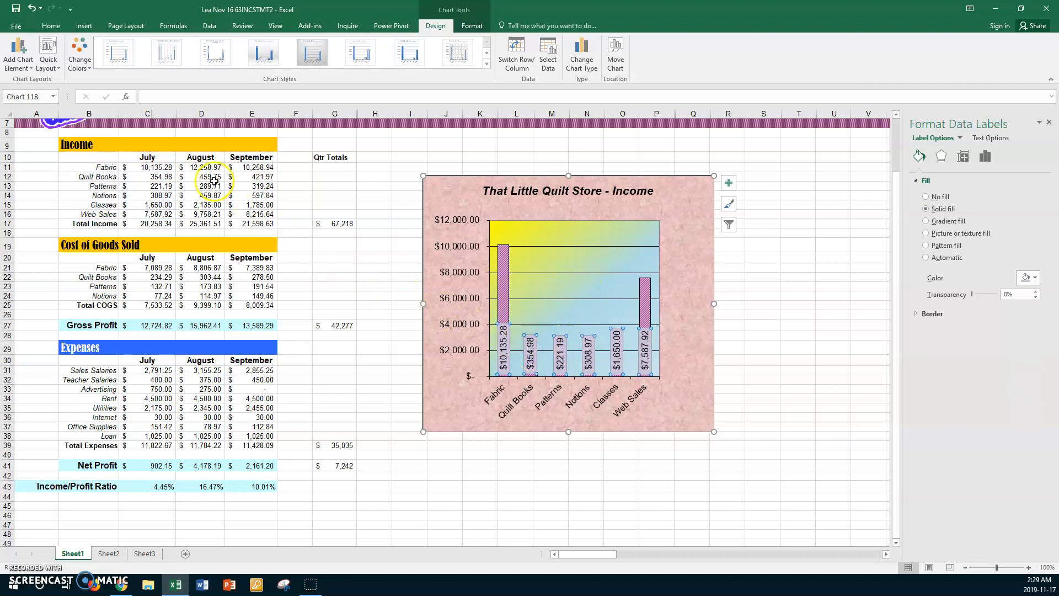
Reposition the data labels to Outside End of the July bars
click(31, 68)
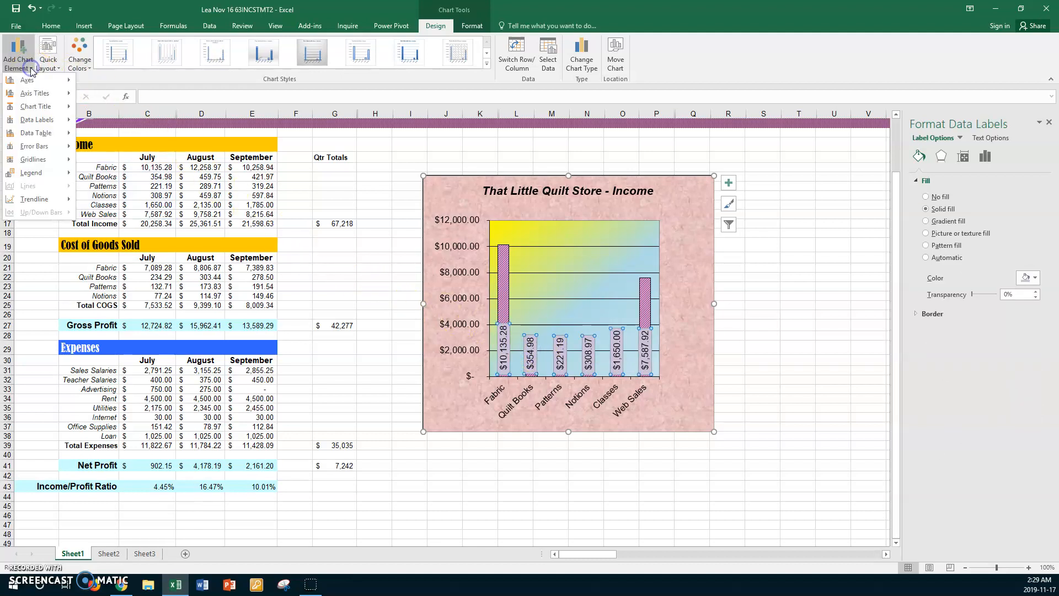
mouse_move(48, 120)
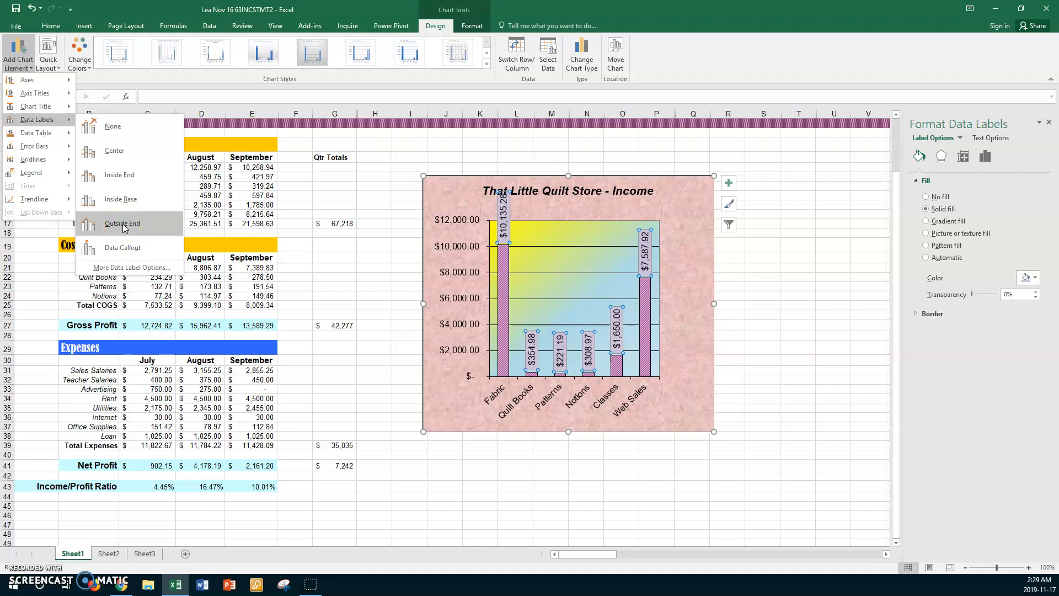
click(122, 223)
Move the Fabric data label down off the chart title so it sits inside the upper part of its bar
scroll(126, 222, down, 1)
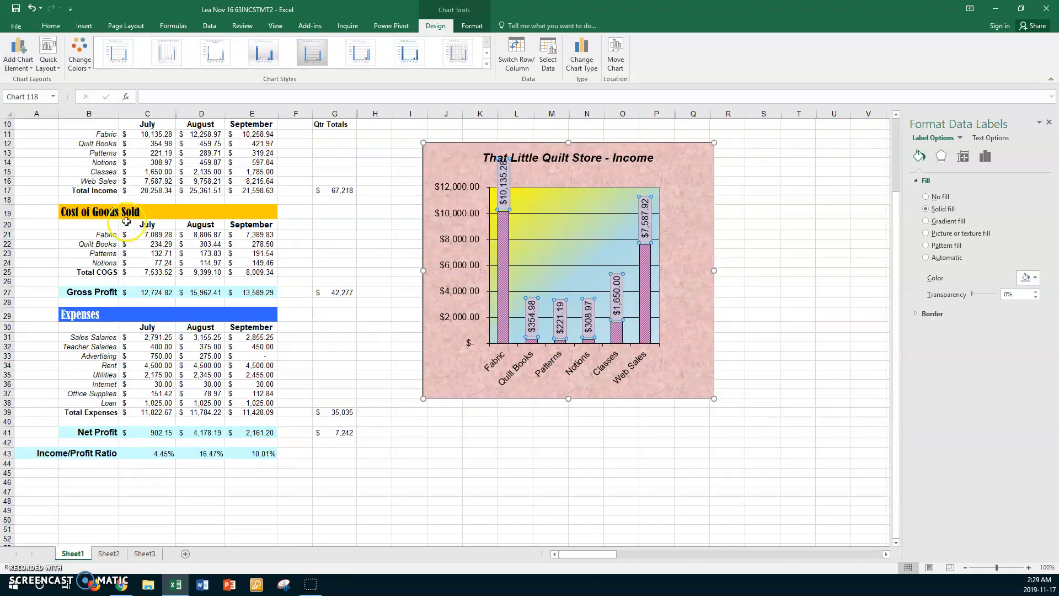
click(504, 183)
drag(510, 196, 509, 261)
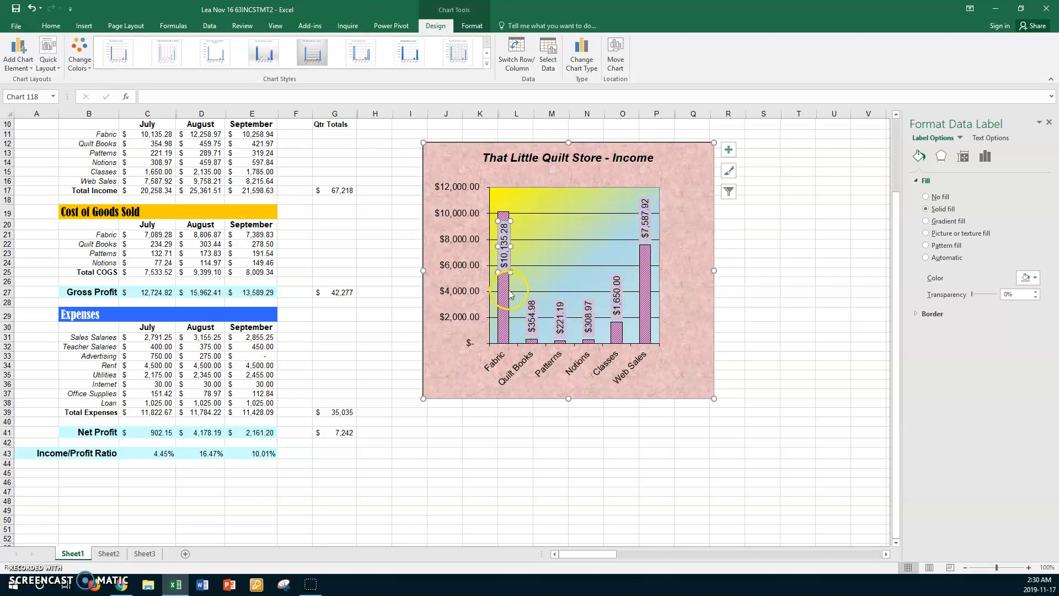
Enlarge the income chart downward and slightly wider, and stretch the plot area up and to the right within it
click(564, 227)
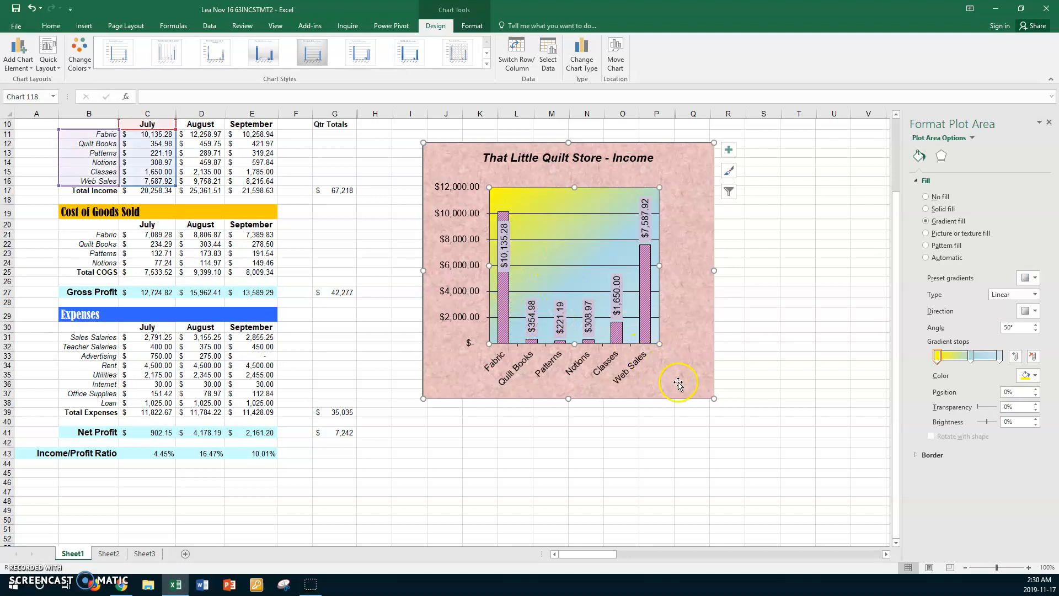
drag(713, 399, 728, 452)
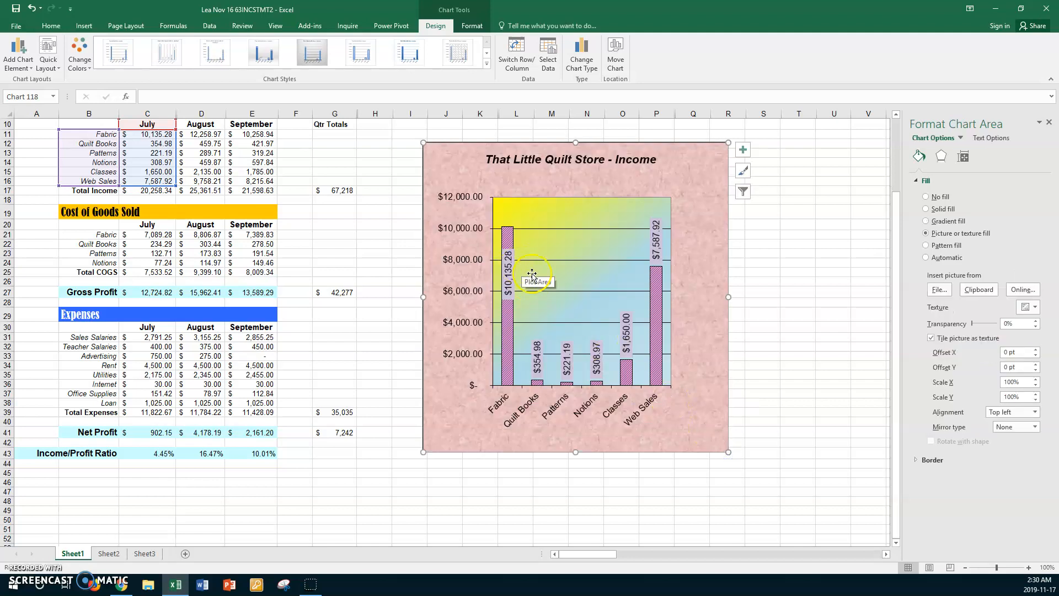
click(562, 221)
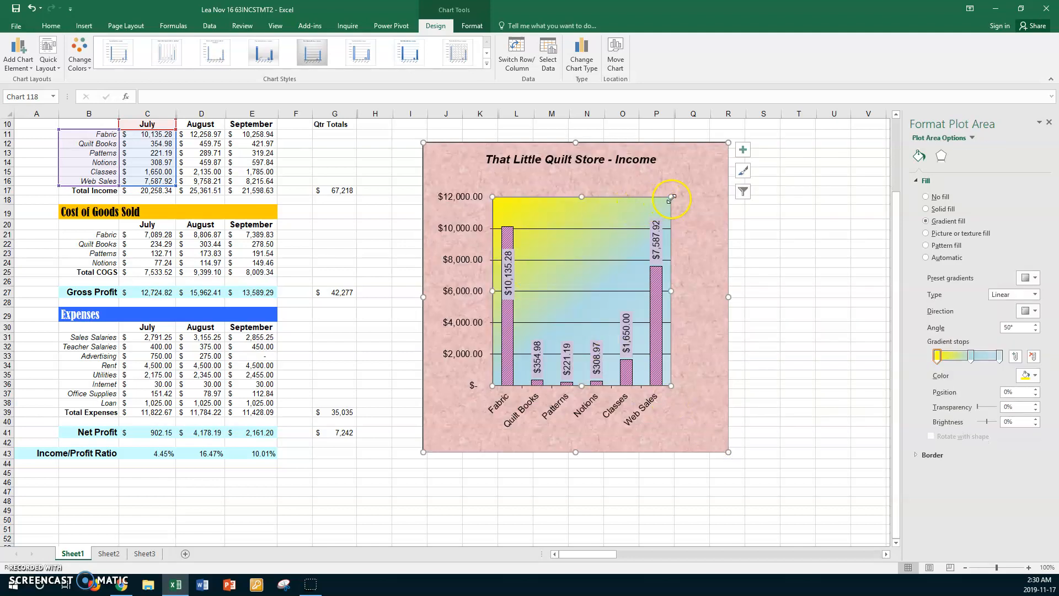
drag(671, 196, 692, 186)
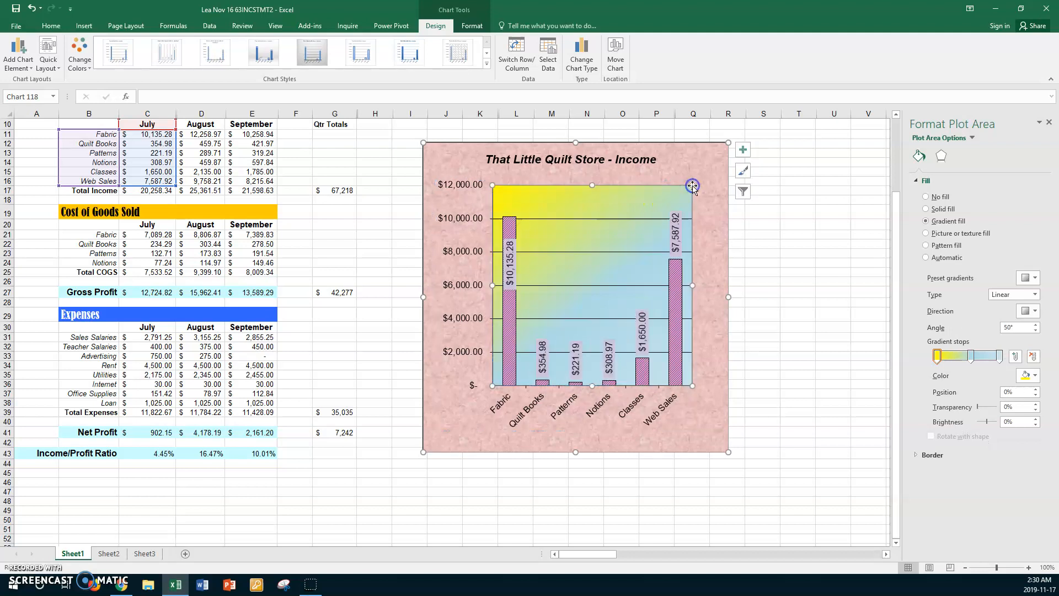
Nudge the Fabric data label slightly to the left and down on its bar
click(508, 267)
click(510, 263)
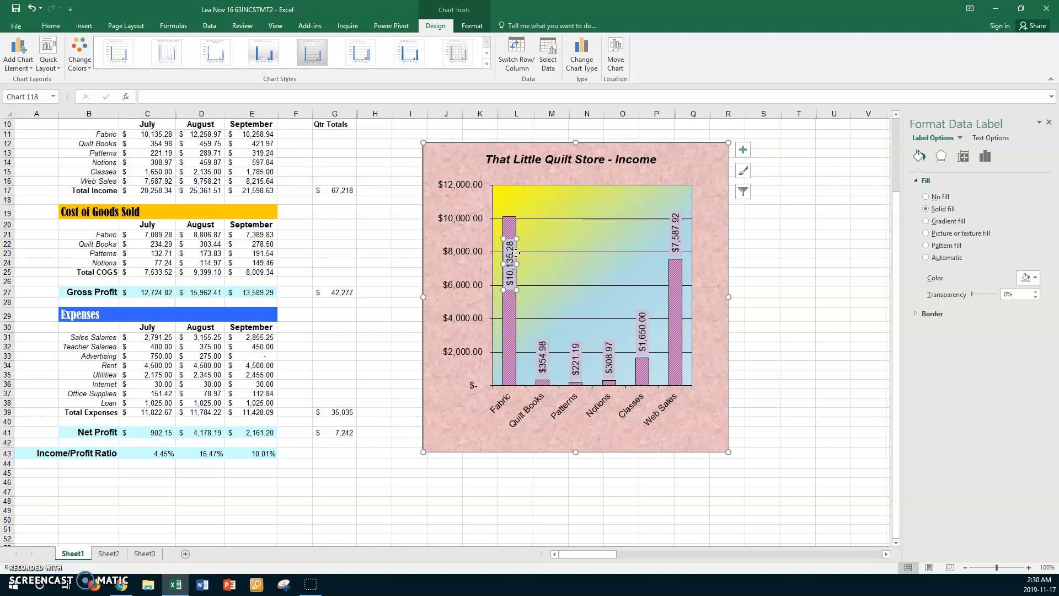
mouse_move(516, 253)
mouse_down()
mouse_move(450, 254)
mouse_move(515, 224)
mouse_move(518, 192)
mouse_move(512, 253)
mouse_up()
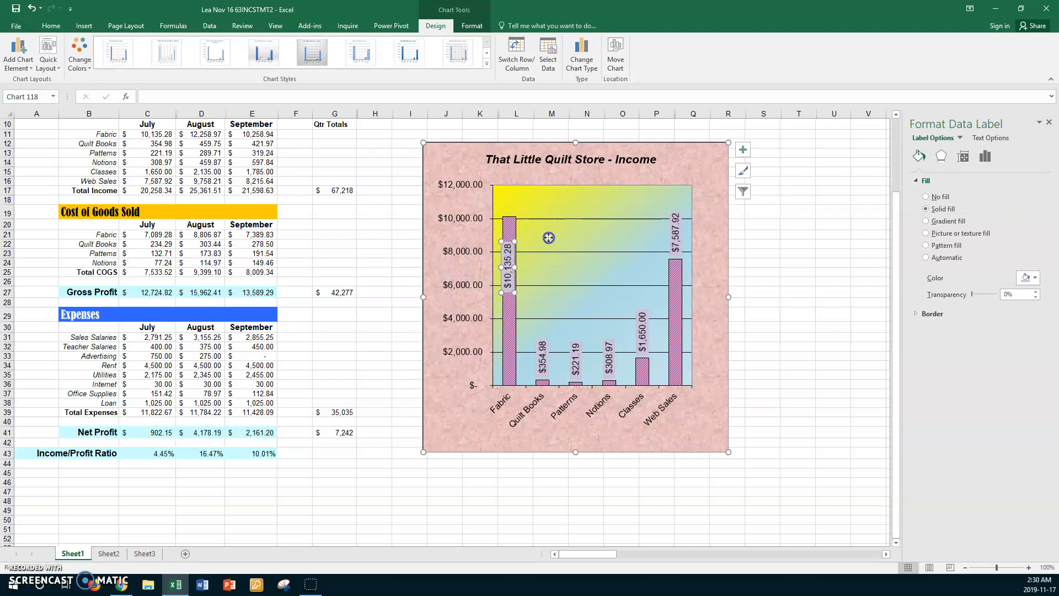
click(542, 255)
Set the text direction of only the Fabric data label to Horizontal
click(511, 263)
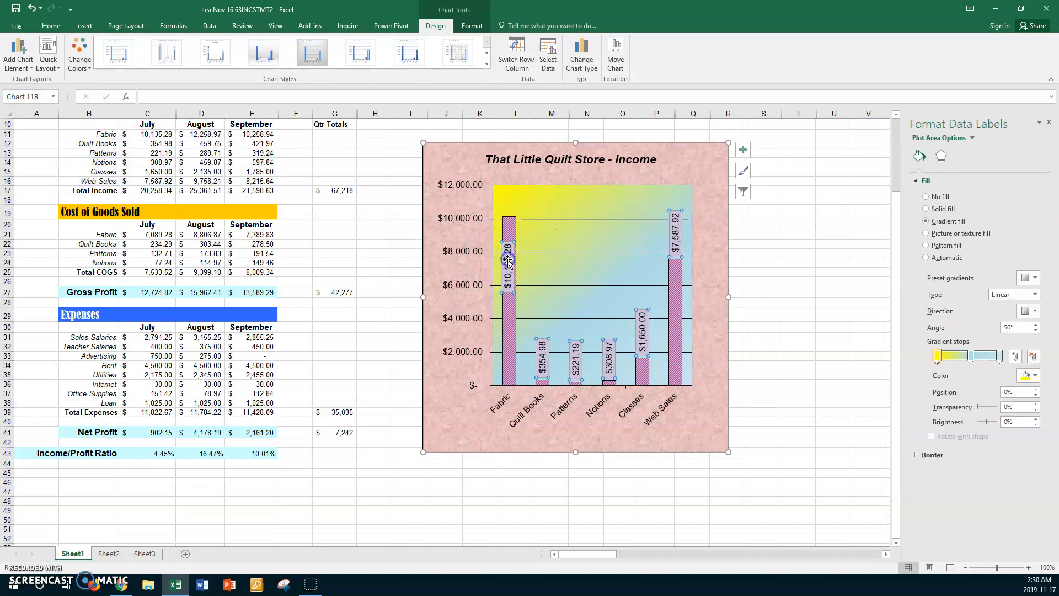
click(511, 264)
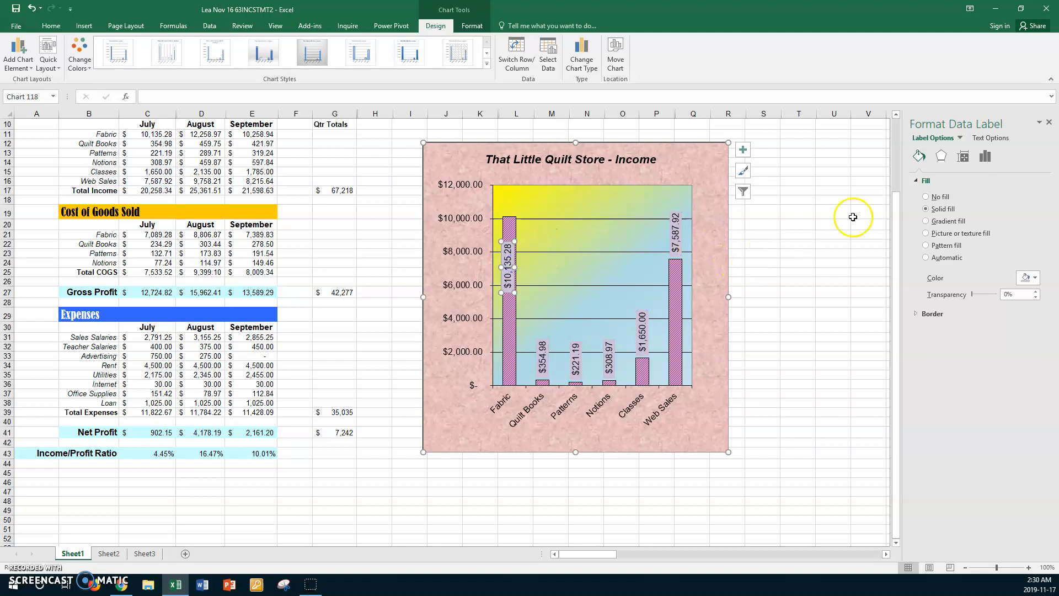
click(962, 156)
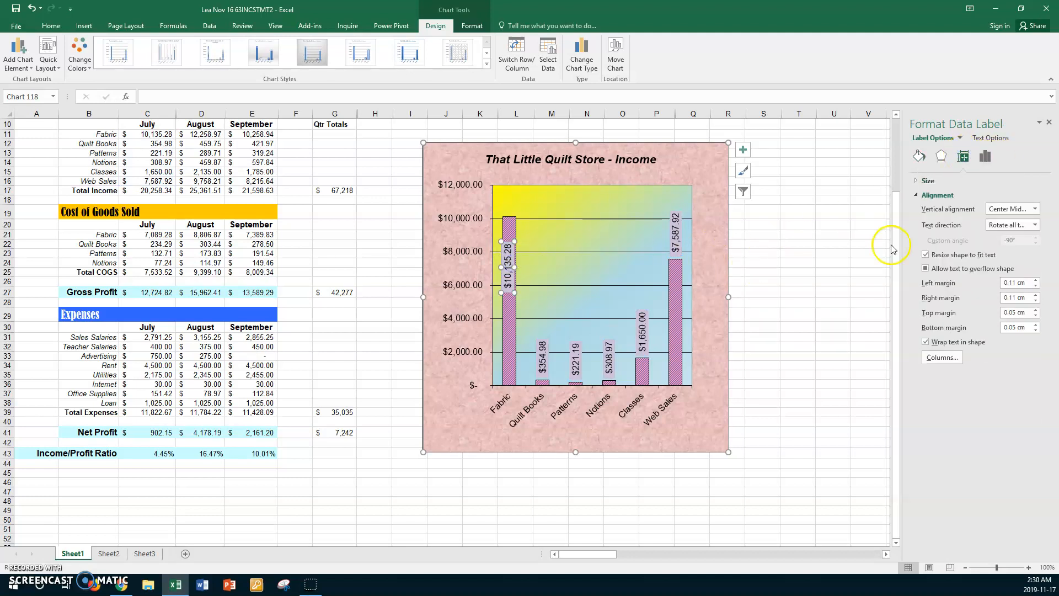
click(1035, 225)
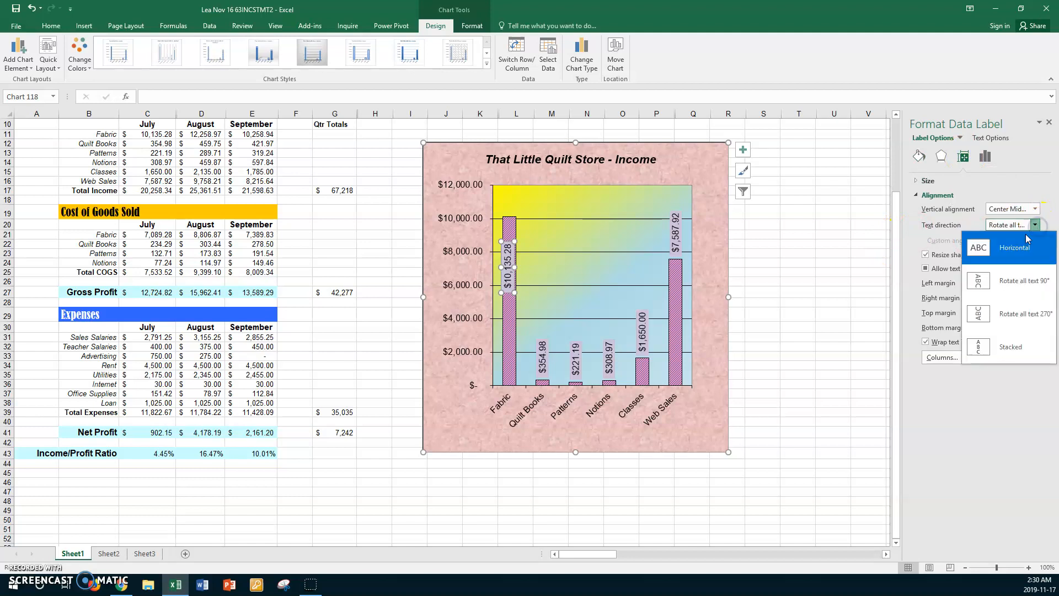
click(1010, 251)
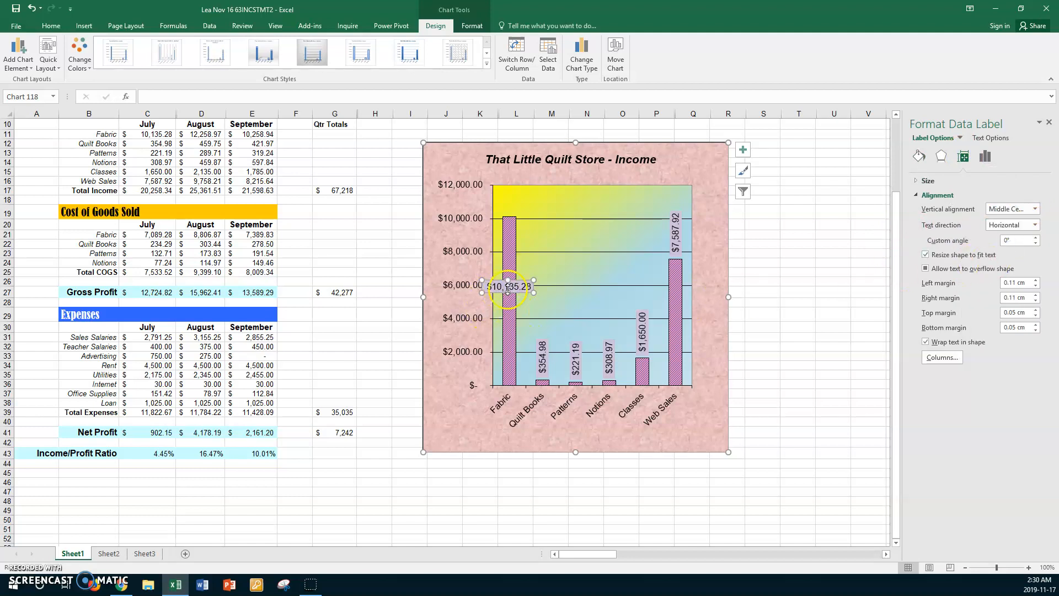
Move the horizontal Fabric data label up so it sits just above its bar
drag(514, 283, 527, 202)
click(583, 216)
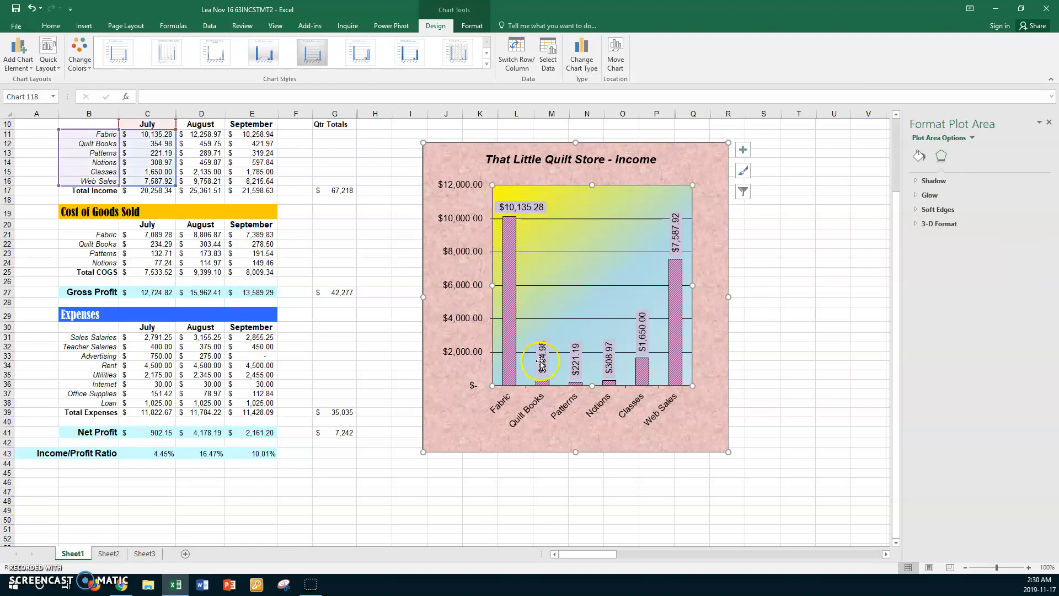
click(708, 353)
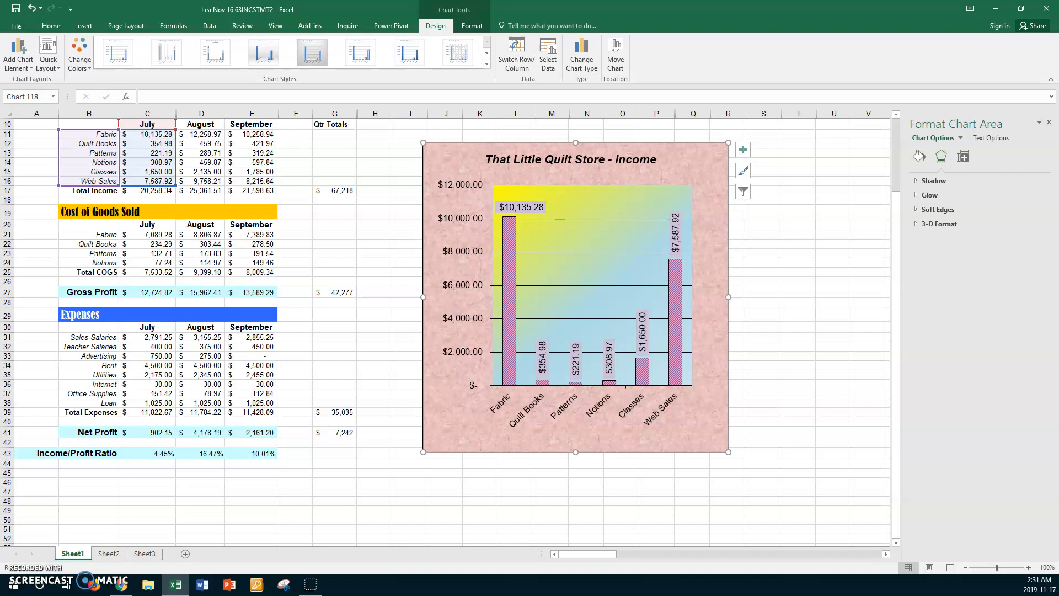
Set the major unit of the chart's vertical axis to 1000
click(461, 219)
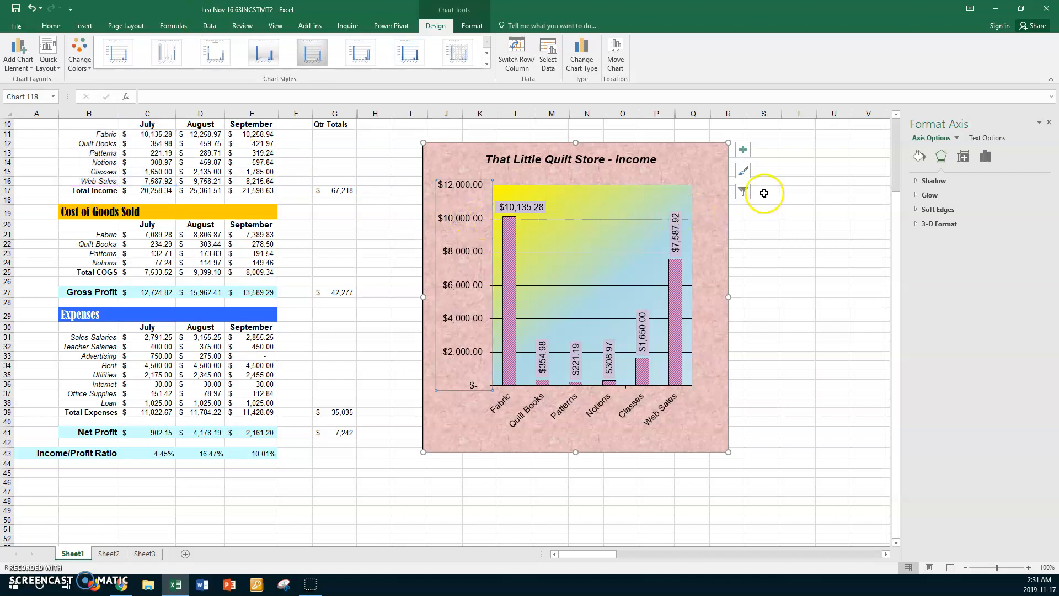
click(989, 158)
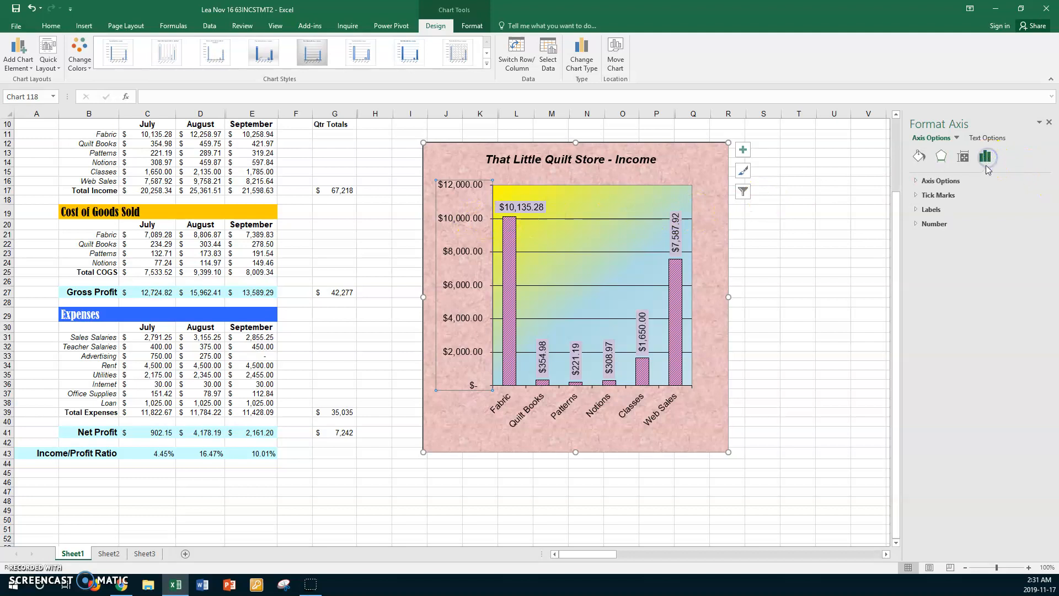
click(917, 181)
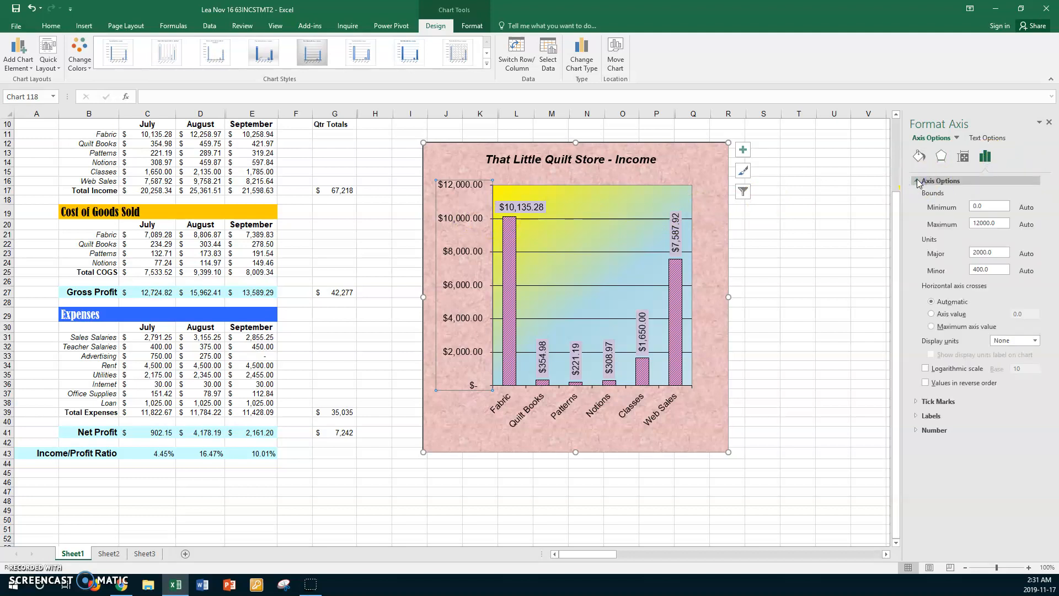
click(909, 185)
click(992, 223)
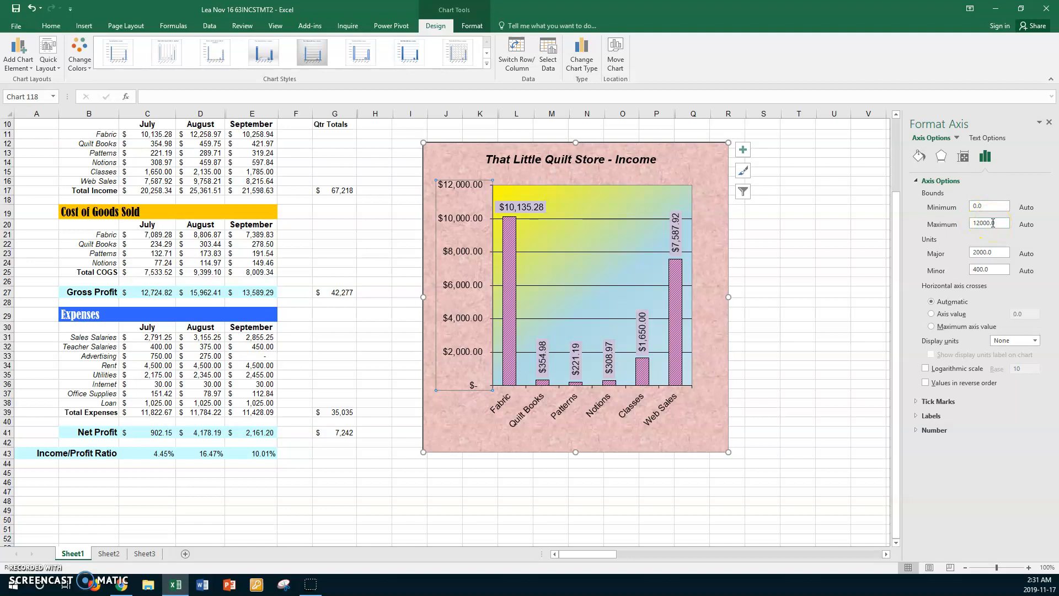
click(970, 238)
drag(999, 255, 964, 260)
text(1000)
Set the minor unit of the vertical axis to 500
drag(1000, 269, 954, 280)
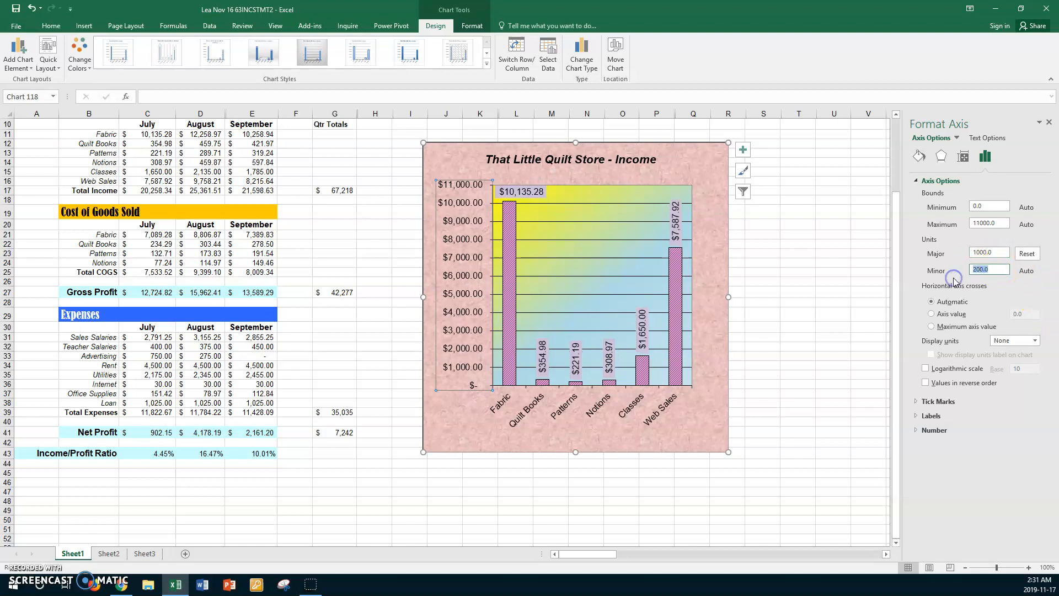
text(500)
key(Return)
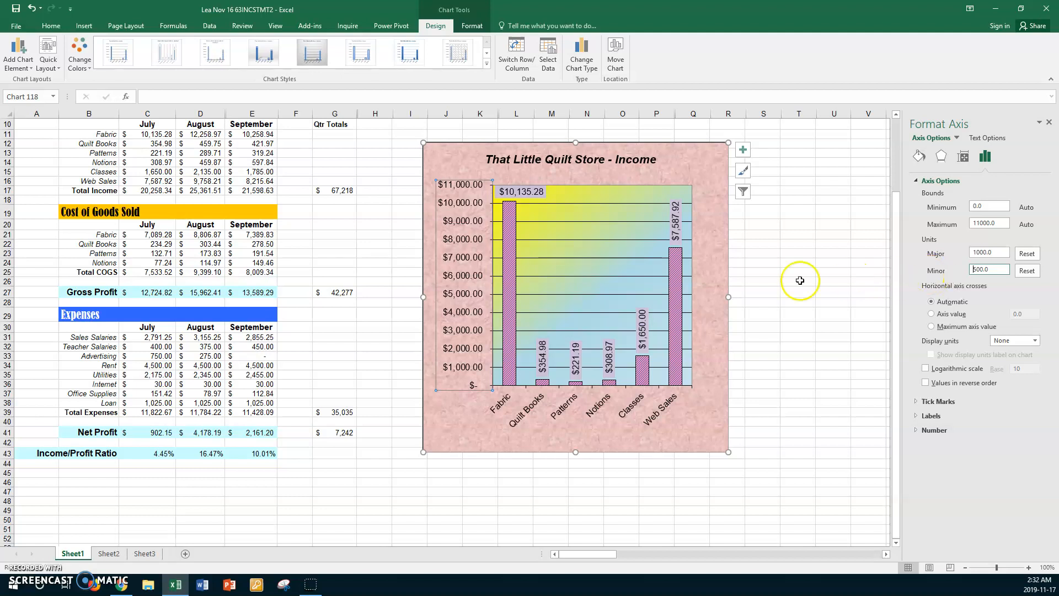
Format the vertical axis numbers as Accounting with 0 decimal places and the $ symbol
click(938, 429)
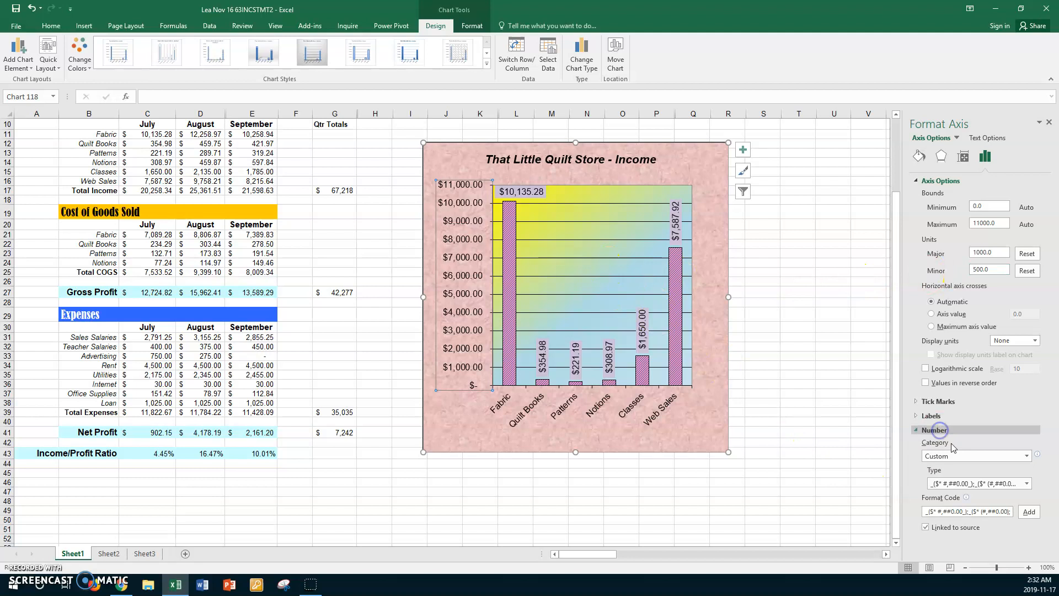
click(1026, 458)
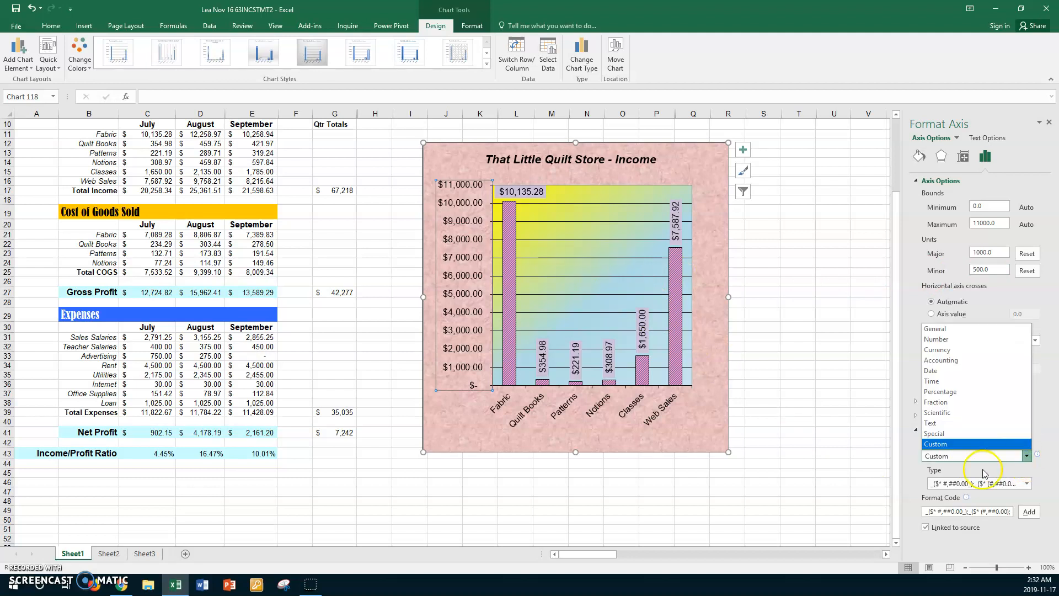
click(942, 362)
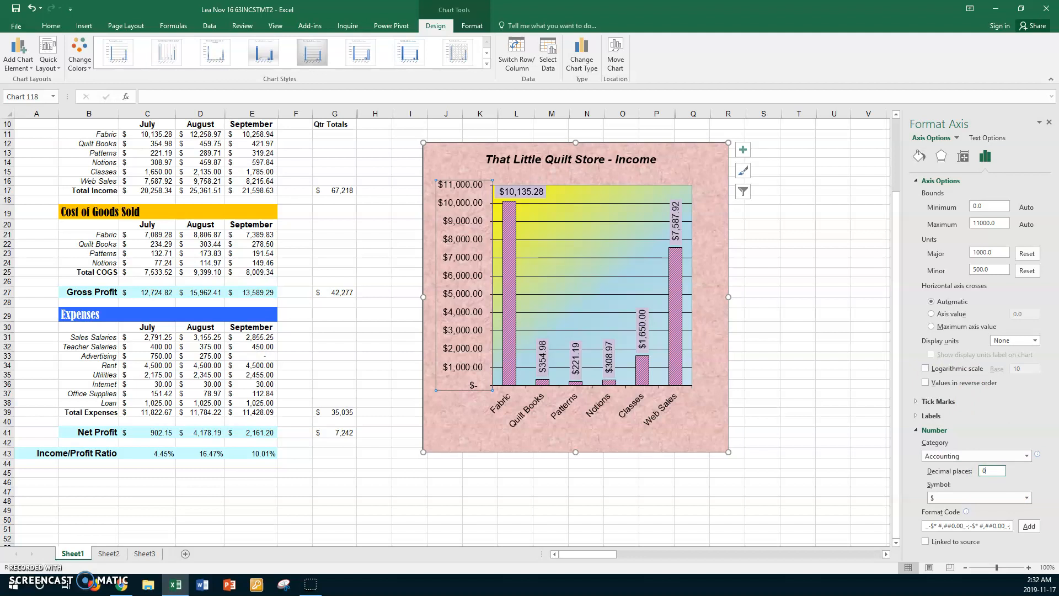
key(Return)
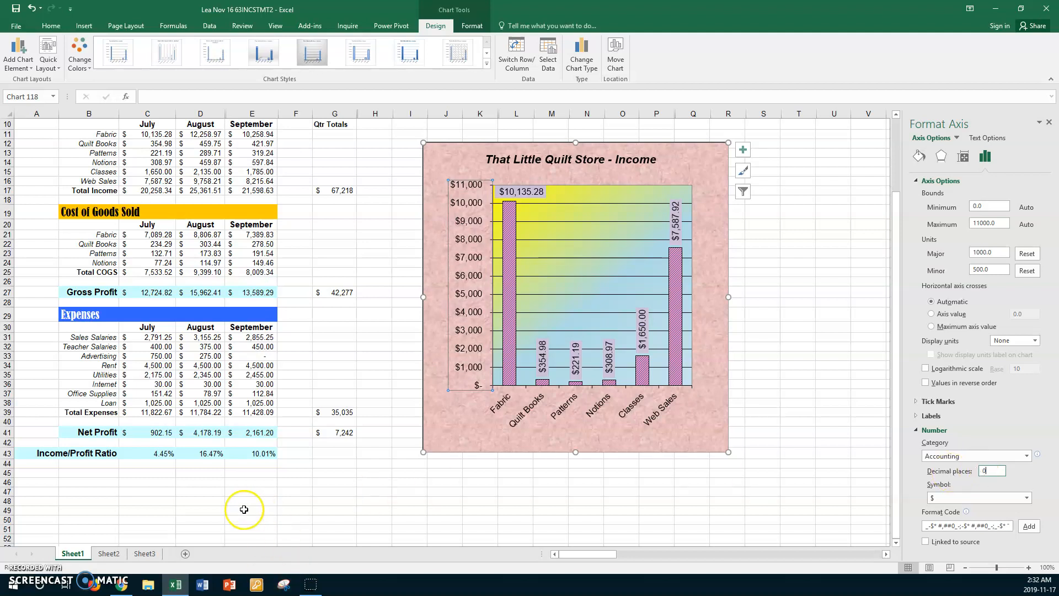
Move the income chart up and slightly left so its top edge sits near row 9, beside the Qtr Totals column
click(199, 472)
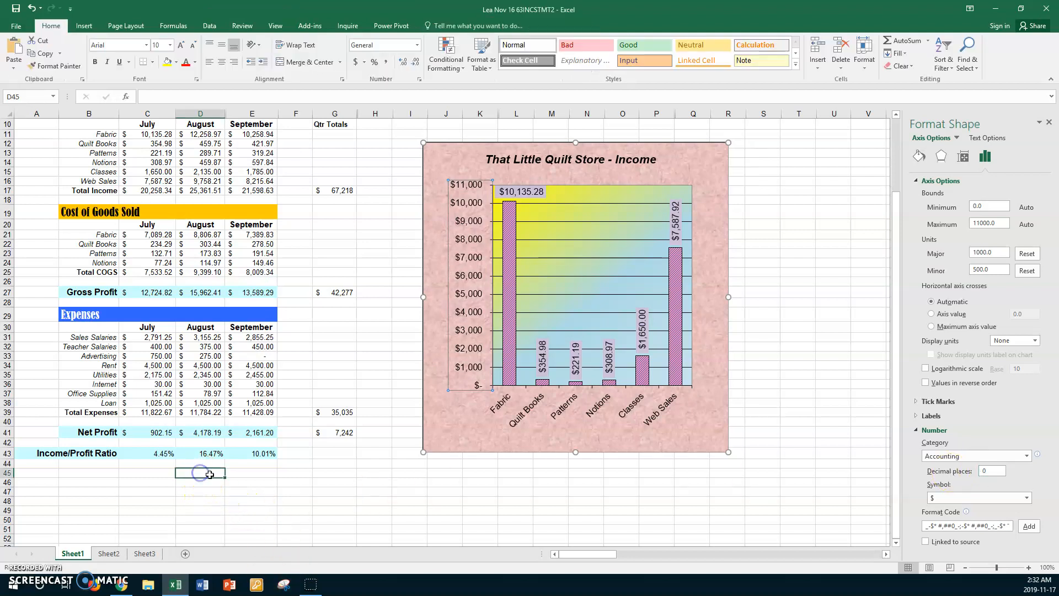
scroll(373, 445, up, 3)
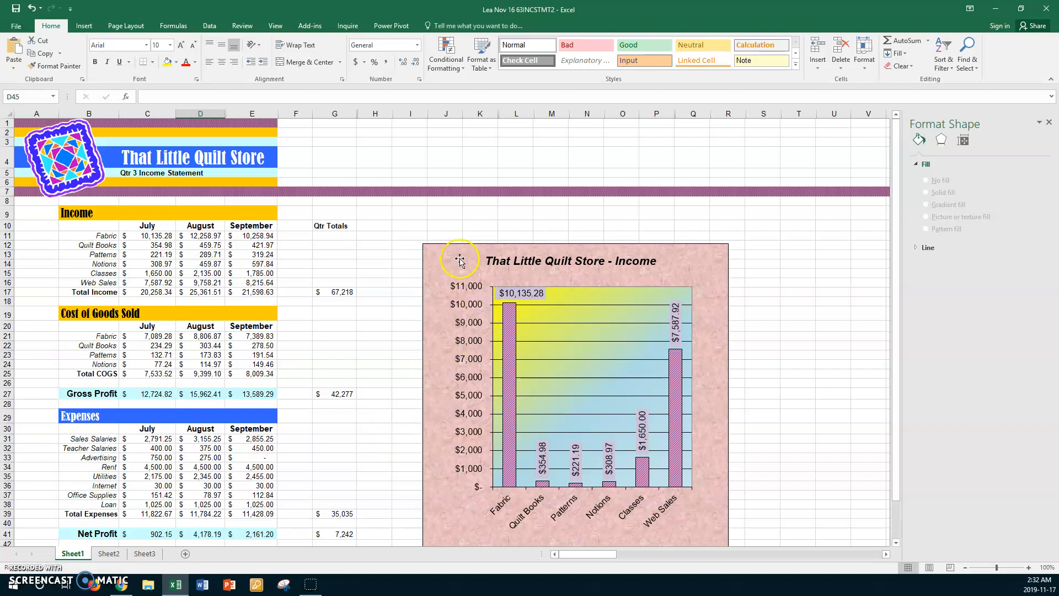
drag(459, 261, 445, 224)
click(334, 313)
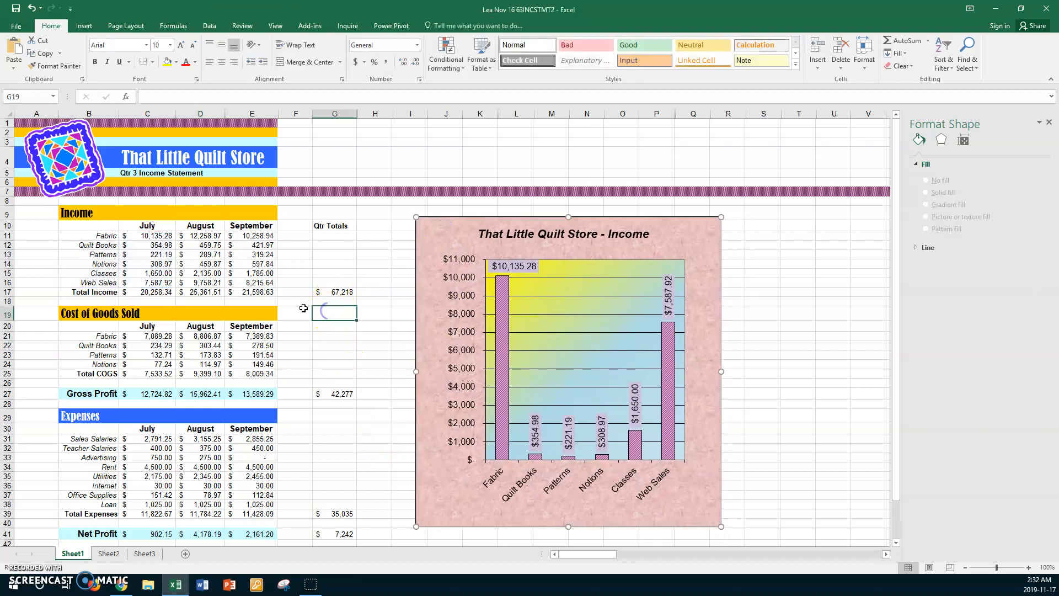
Preview the sheet's printed pages through page 11, checking how the chart and the purple row 7 band spread across them
click(16, 26)
click(24, 159)
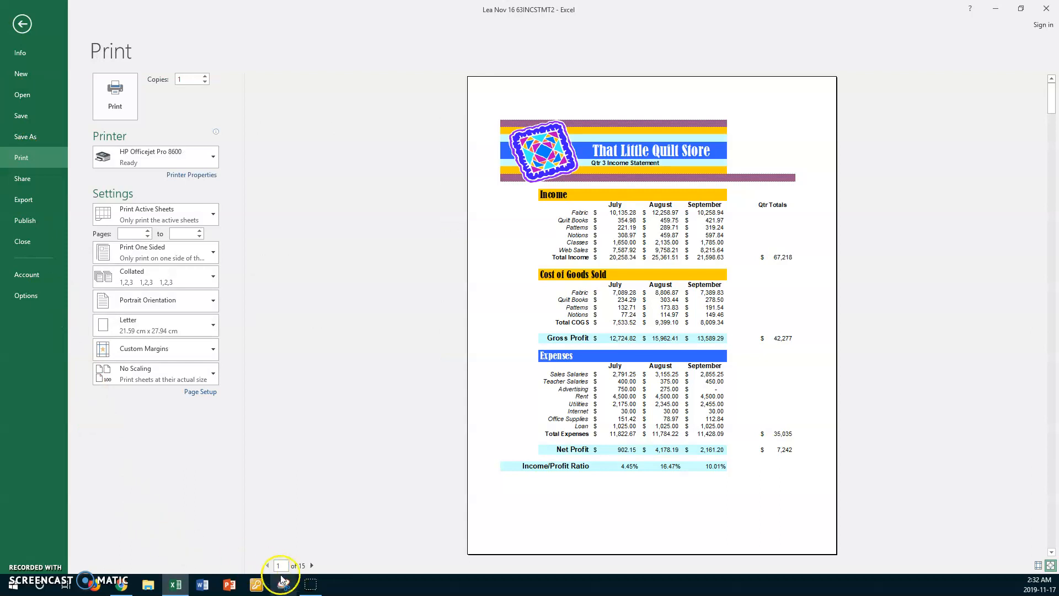
click(311, 566)
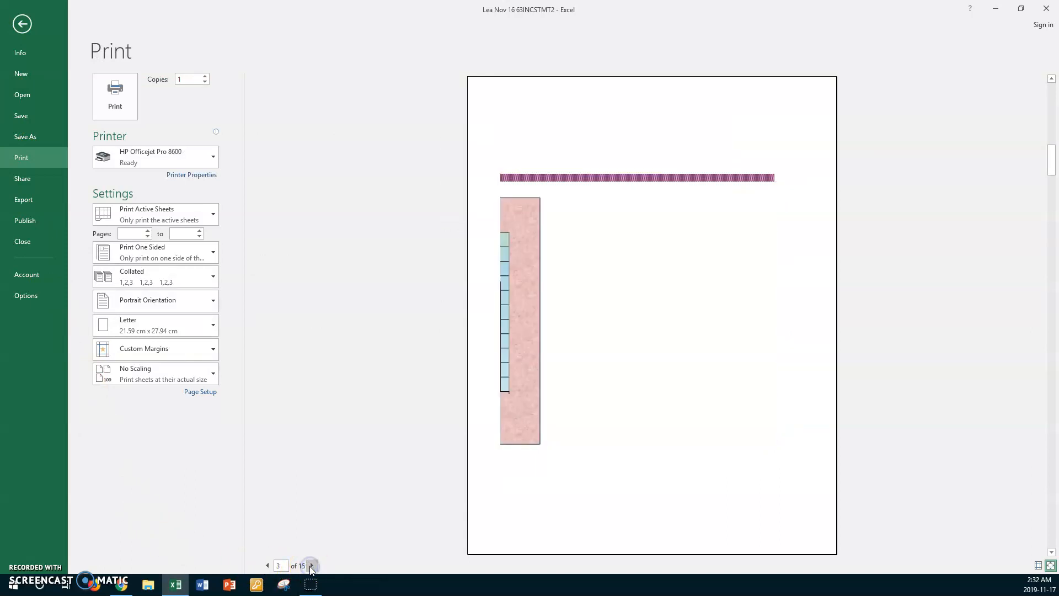
click(310, 566)
click(311, 565)
click(311, 566)
click(310, 566)
click(310, 566)
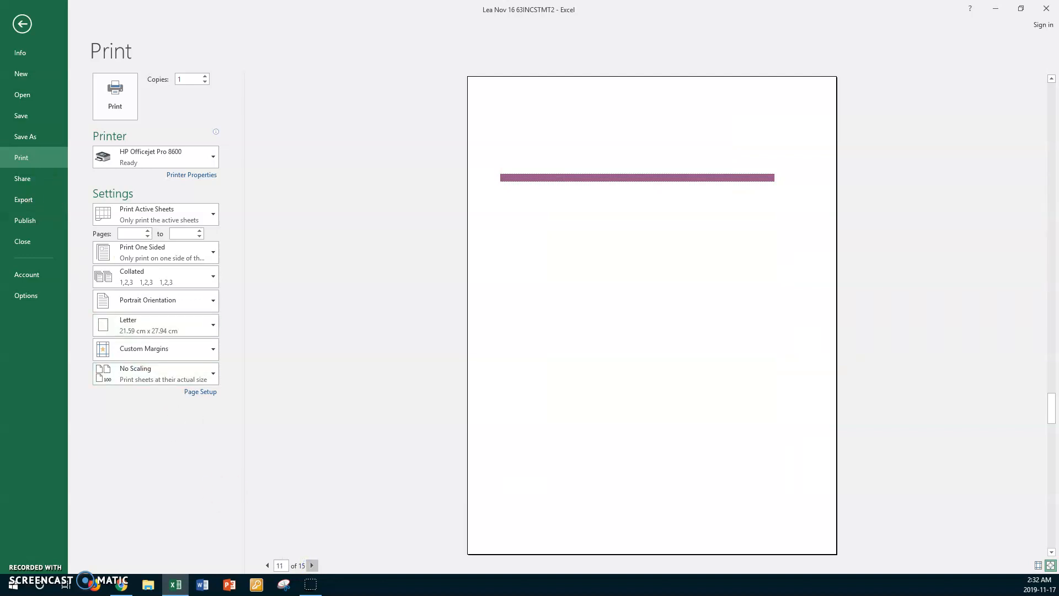
click(24, 23)
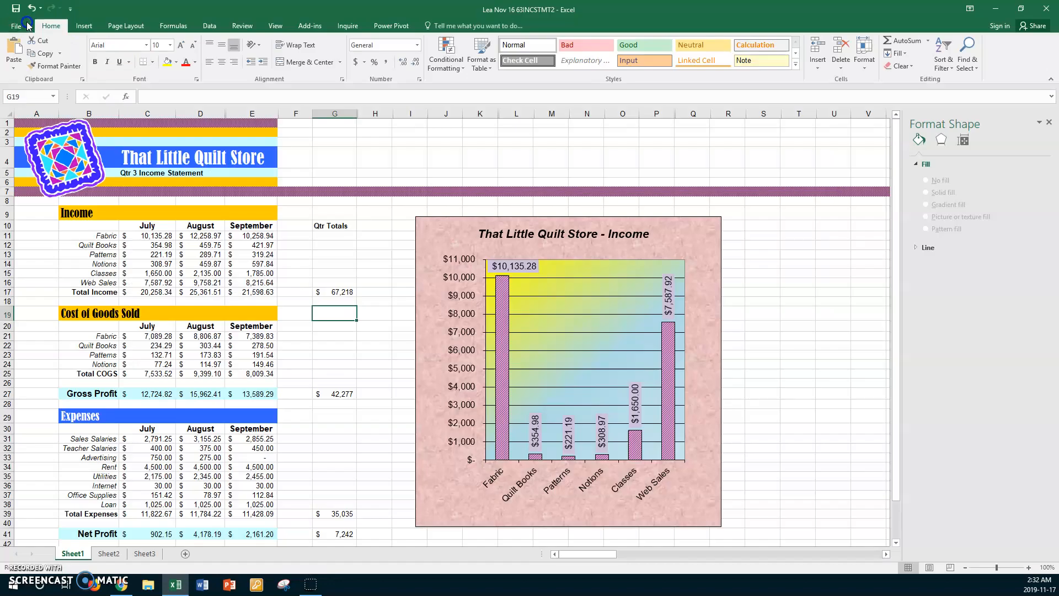
Clear all contents and formatting from the whole of row 7 to remove the purple band
click(8, 192)
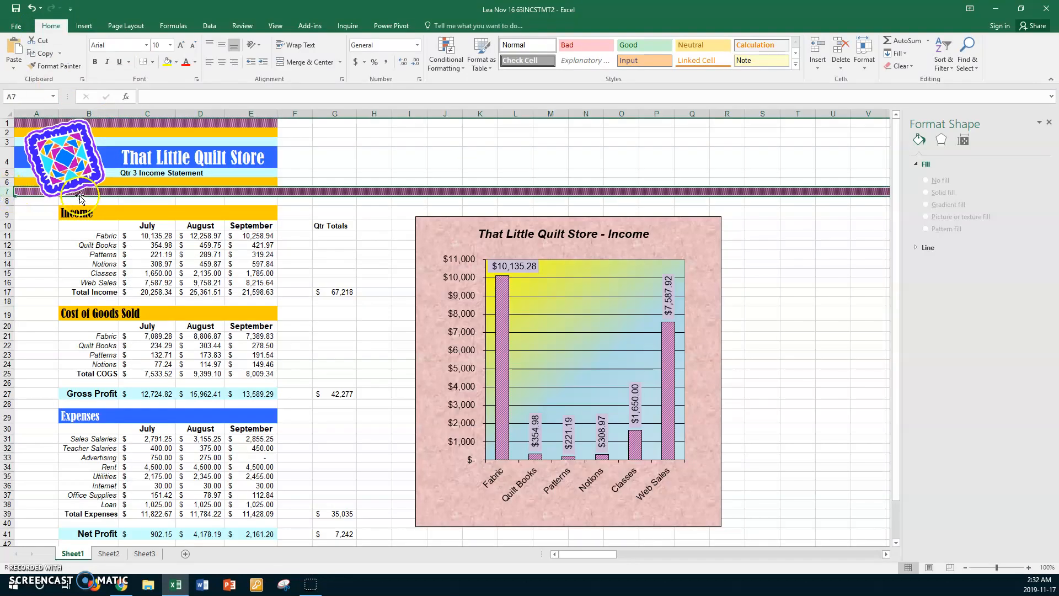
click(298, 191)
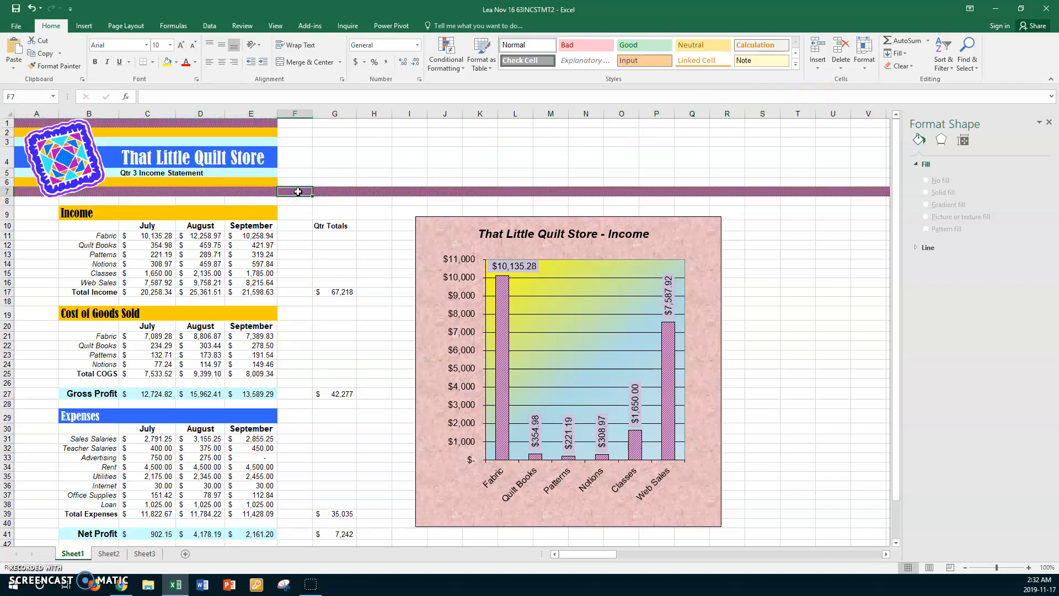
click(8, 191)
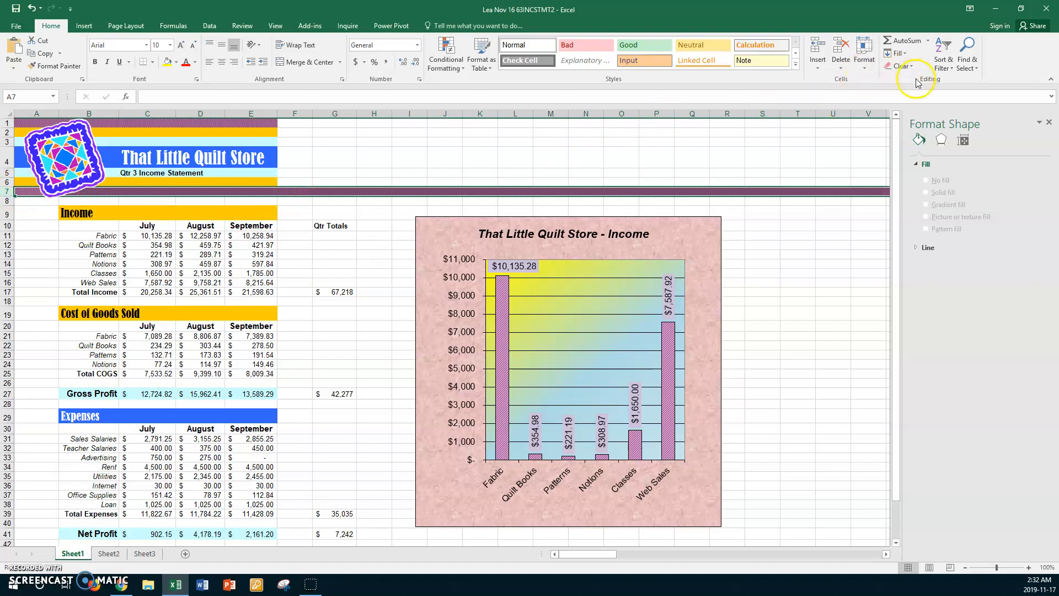
click(903, 66)
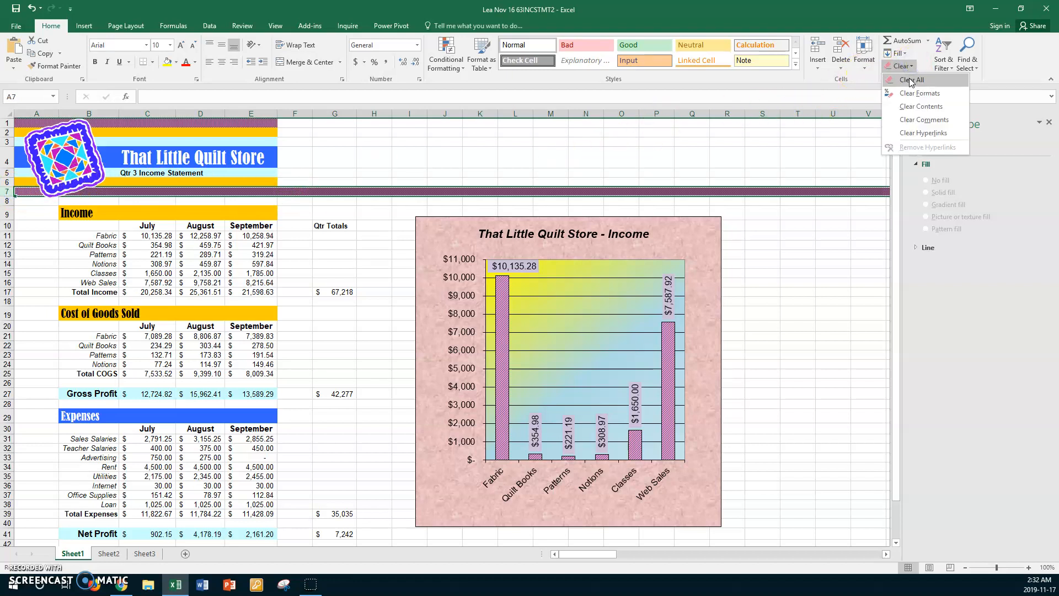
click(911, 80)
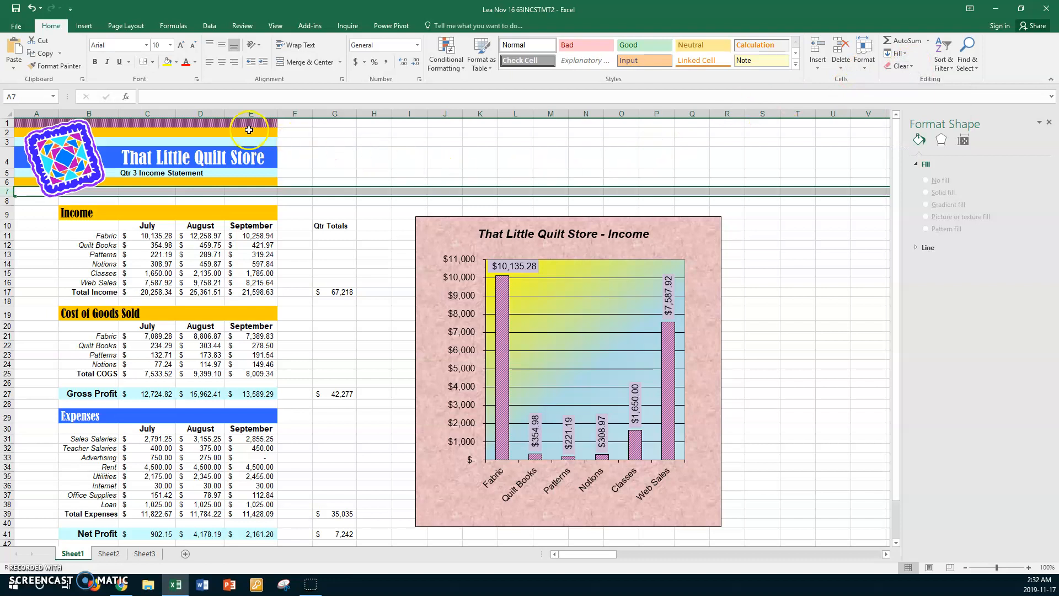
Try to copy the purple formatting of cell C1 onto row 7 with Format Painter
click(33, 126)
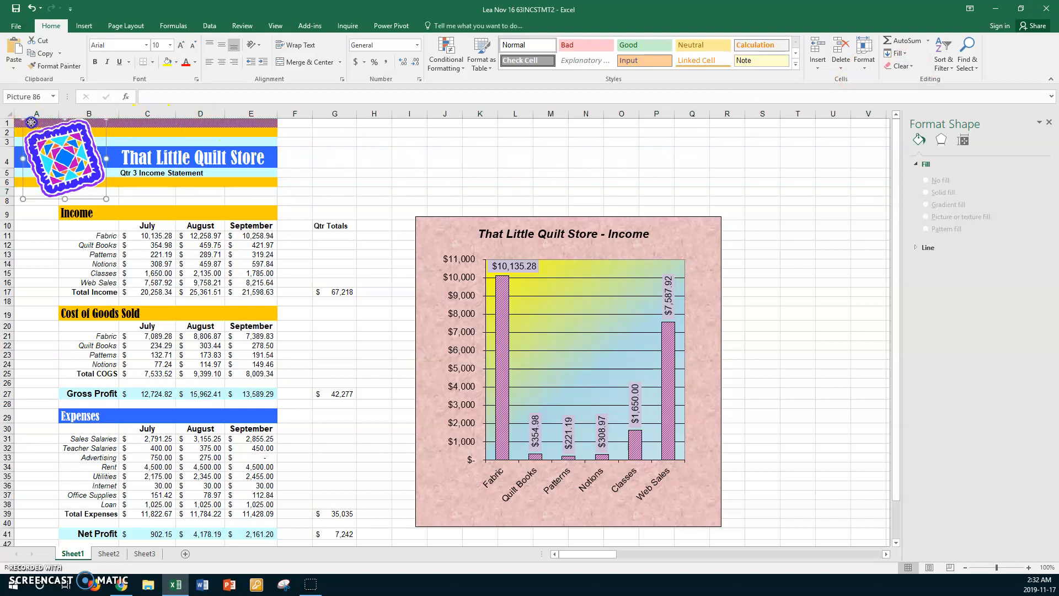
click(127, 124)
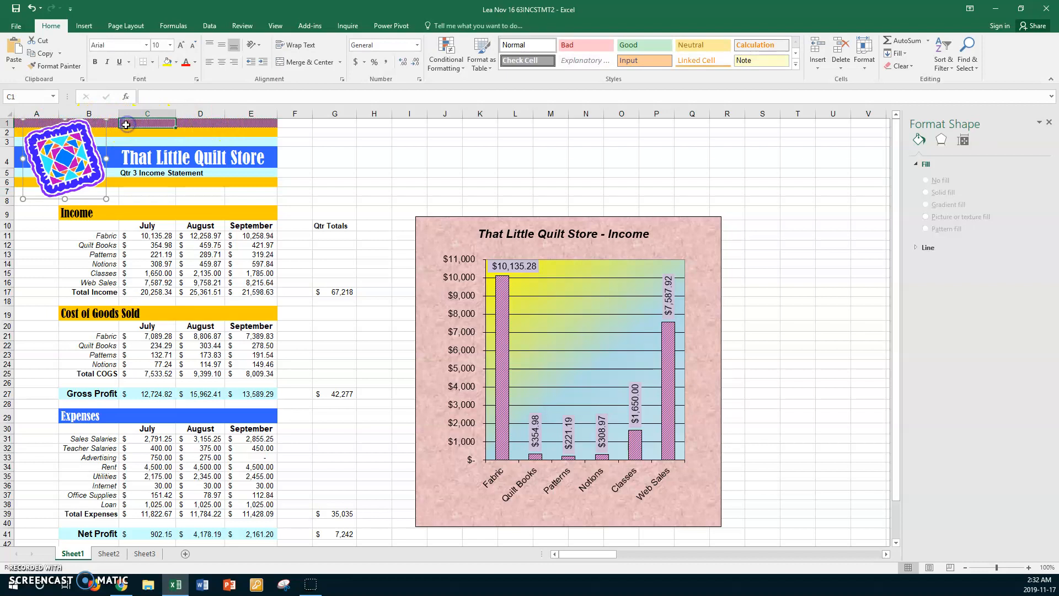
click(57, 65)
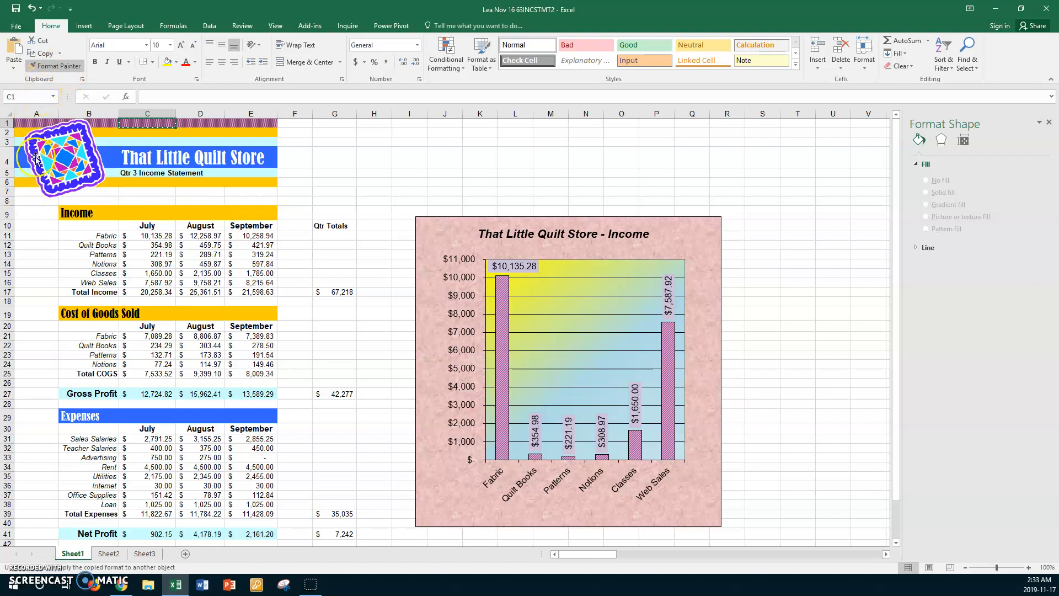
click(44, 185)
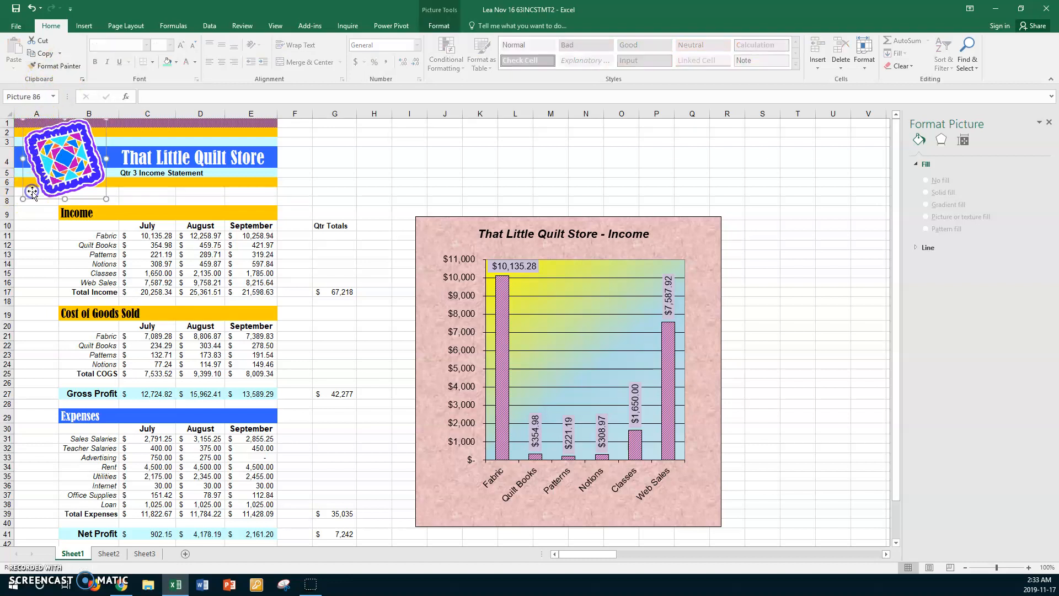
click(128, 191)
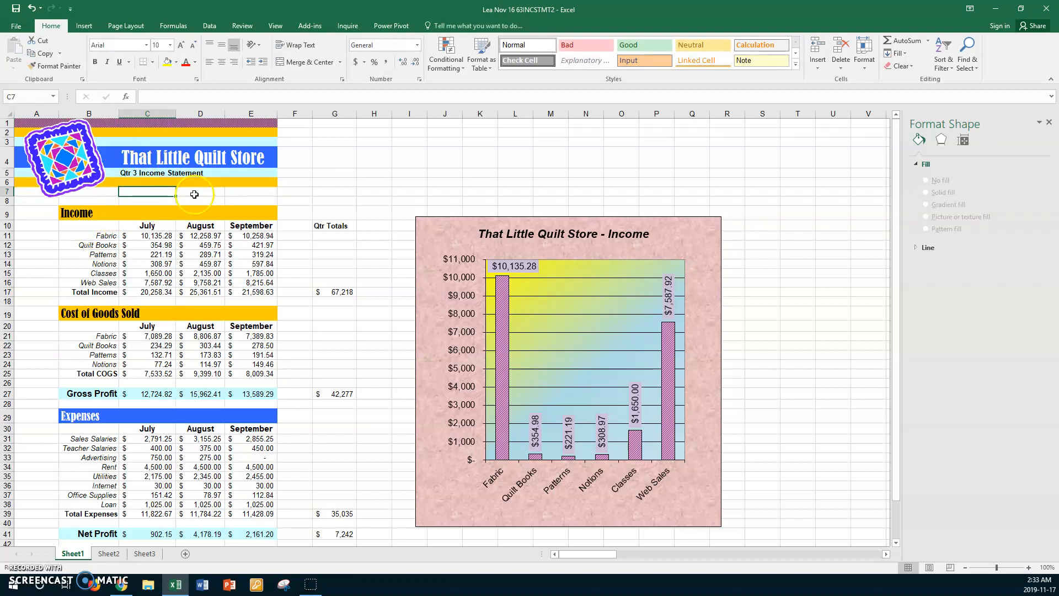
Move the quilt logo off the header banner to the empty area over columns F to H
drag(87, 152, 355, 154)
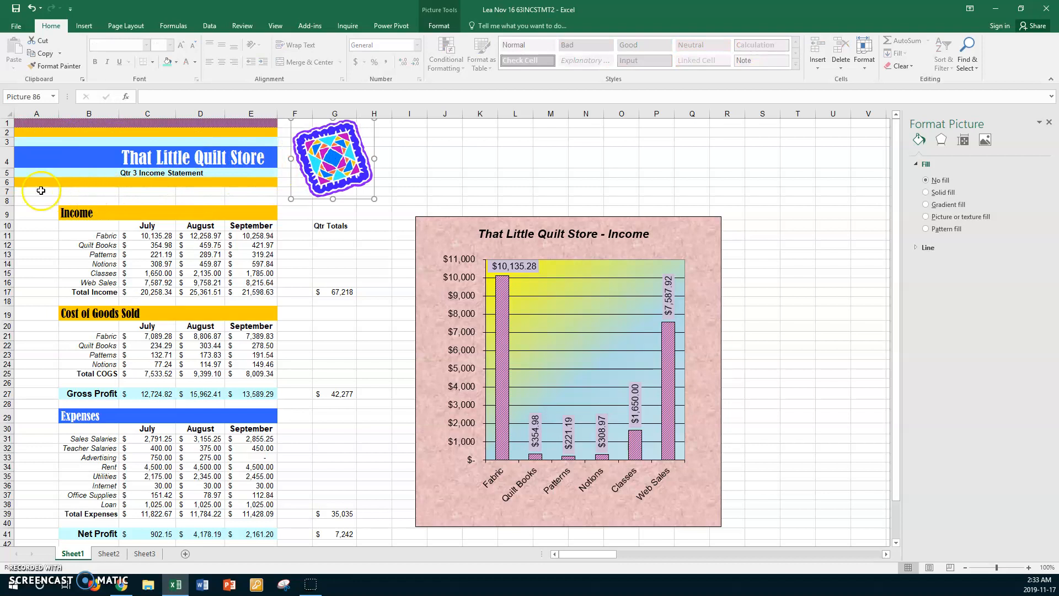
Copy the purple band in A1:E1 and paste it into row 7 starting at A7
drag(35, 123, 243, 121)
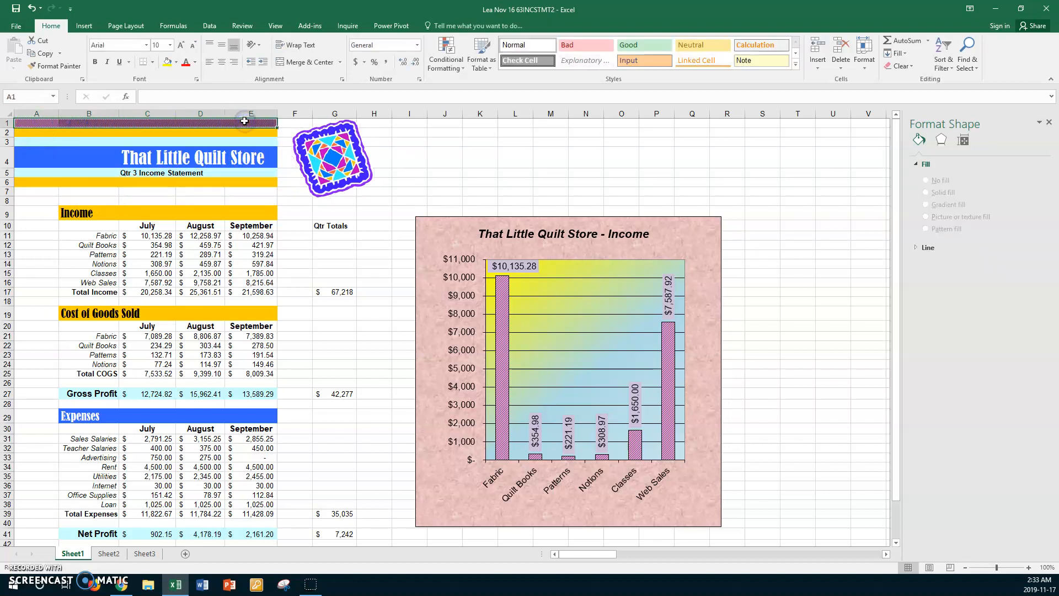
key(ctrl+c)
click(49, 190)
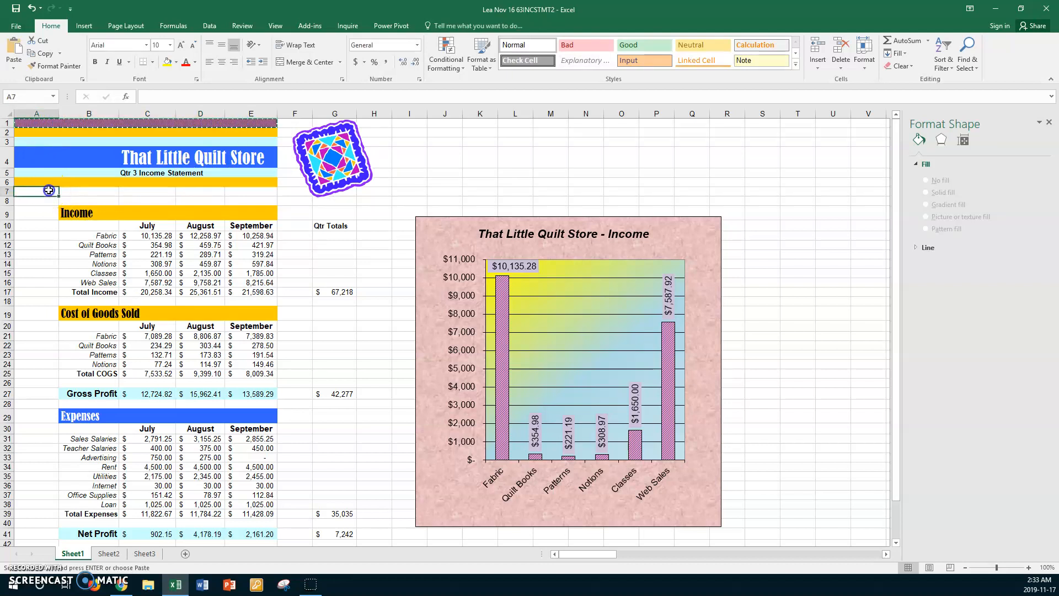
key(ctrl+v)
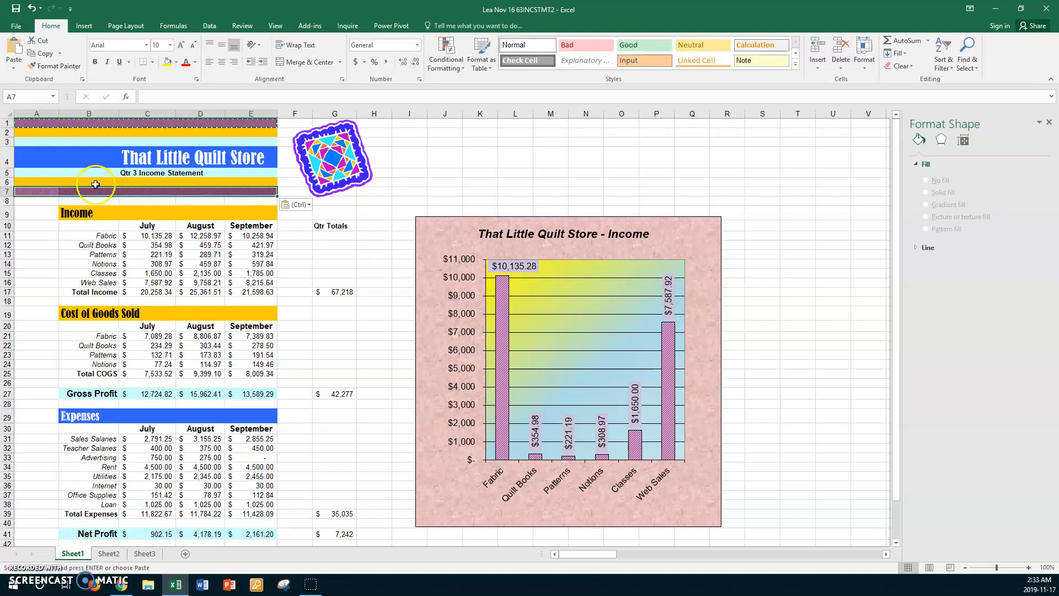
Move the quilt logo back onto the header banner over columns A and B, and shift the chart closer to the statement, starting in column H at row 5
drag(342, 158, 77, 145)
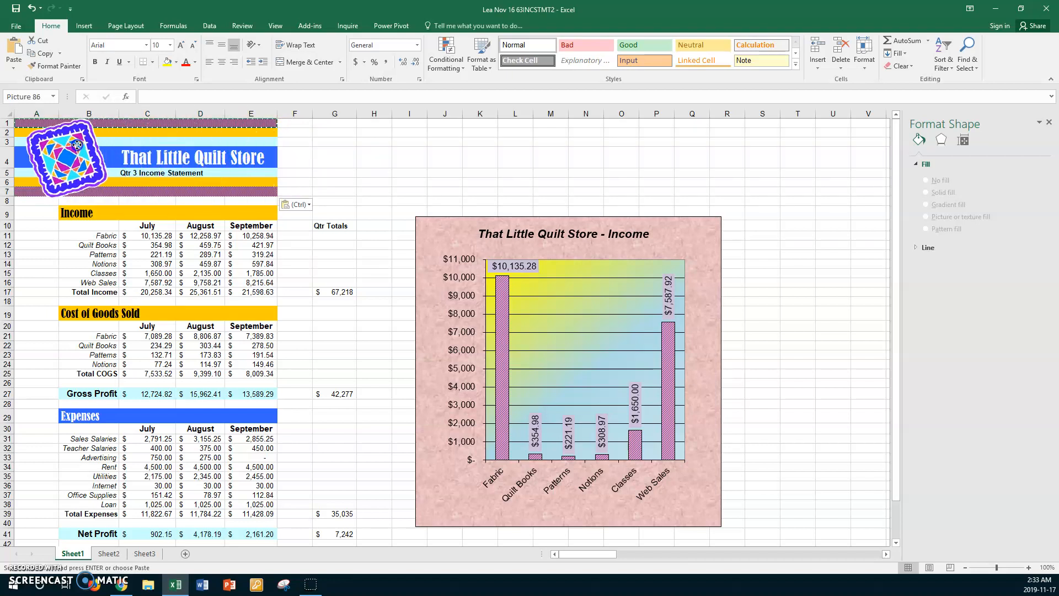
click(289, 137)
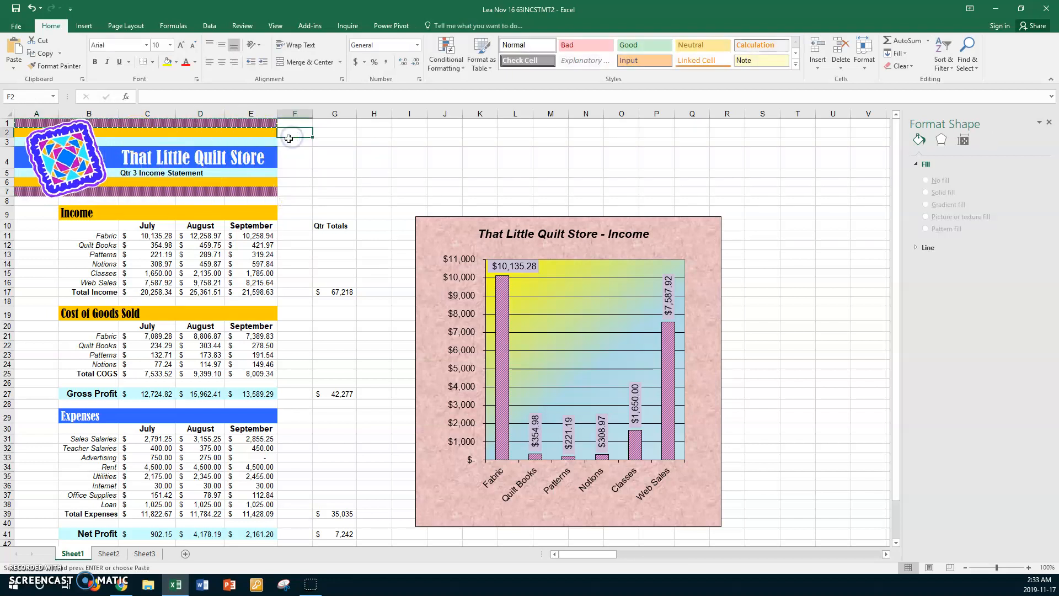
click(444, 226)
drag(444, 226, 397, 184)
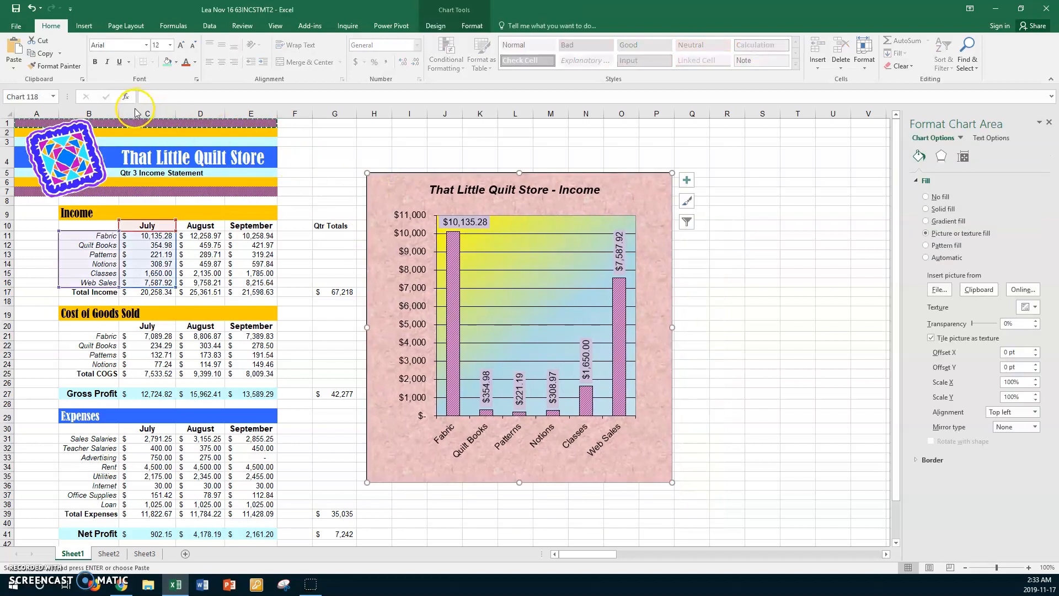
Preview the printout of the selected income chart and return to the sheet
click(16, 27)
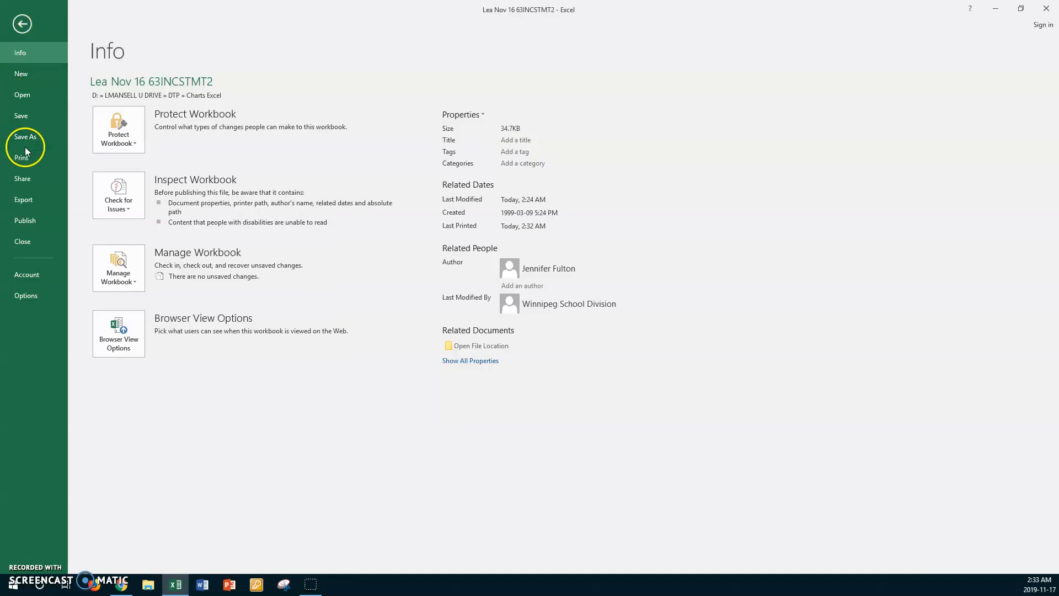
click(25, 157)
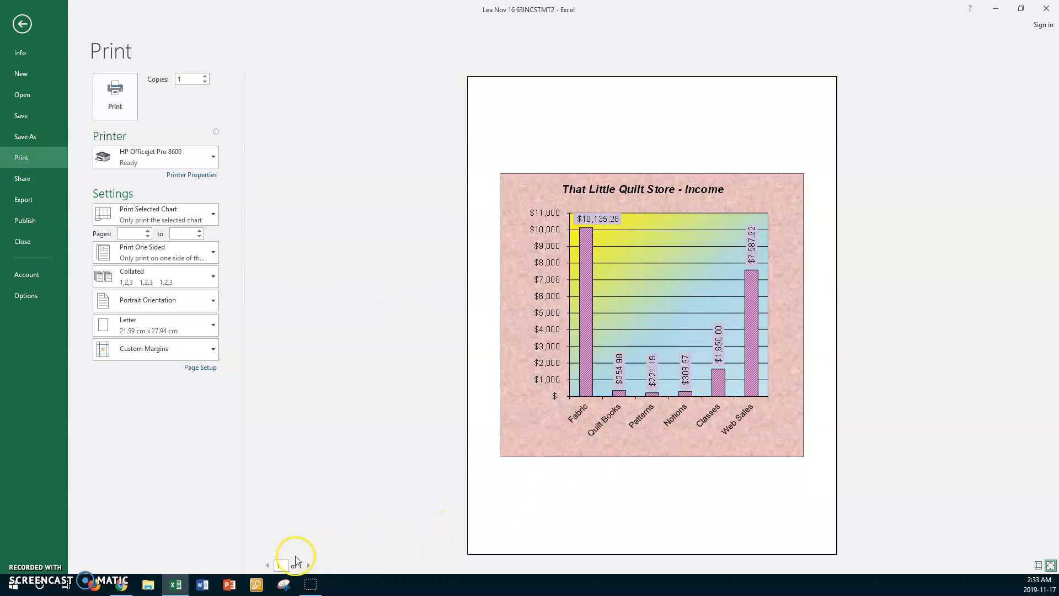
click(23, 25)
Deselect the chart and narrow column F to a slim spacer between the September figures and the quarter totals
click(342, 183)
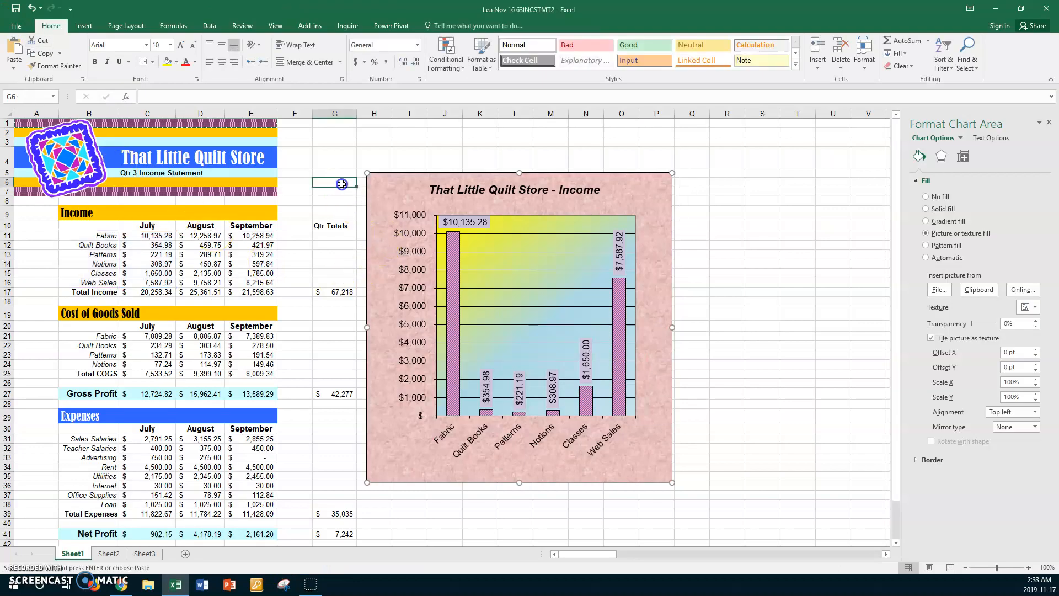
drag(310, 114, 295, 116)
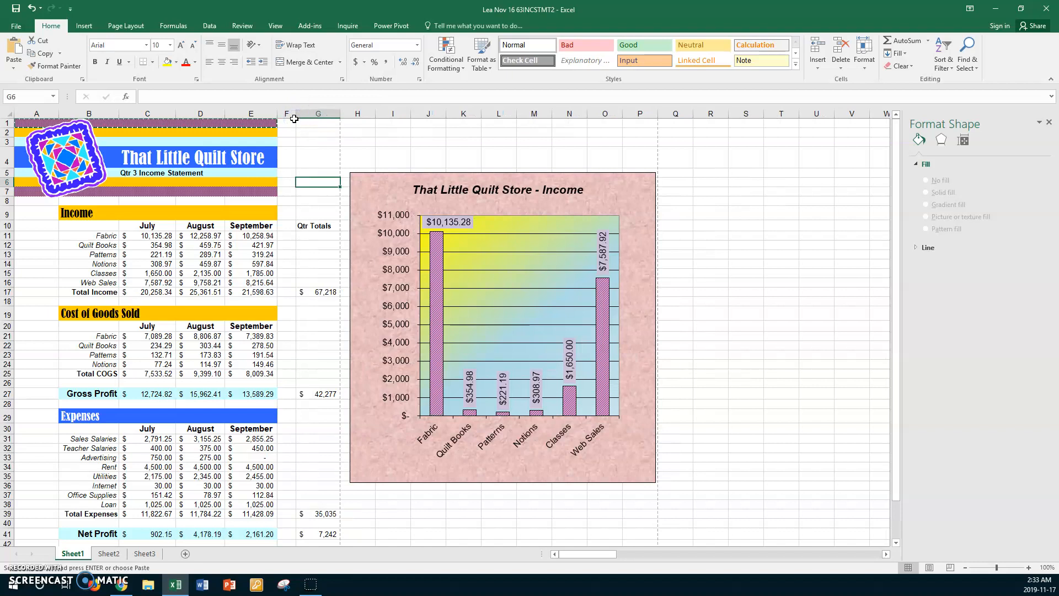
Preview the sheet's statement and chart pages for printing, check the page setup's orientation and scaling options, and return to the sheet without changing them
click(17, 26)
click(21, 158)
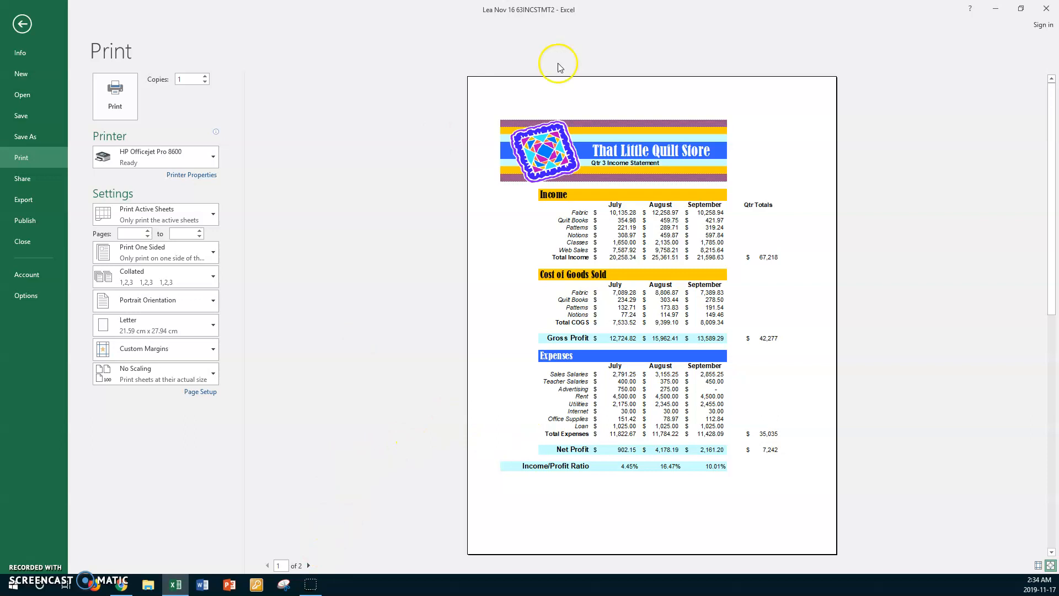
click(307, 565)
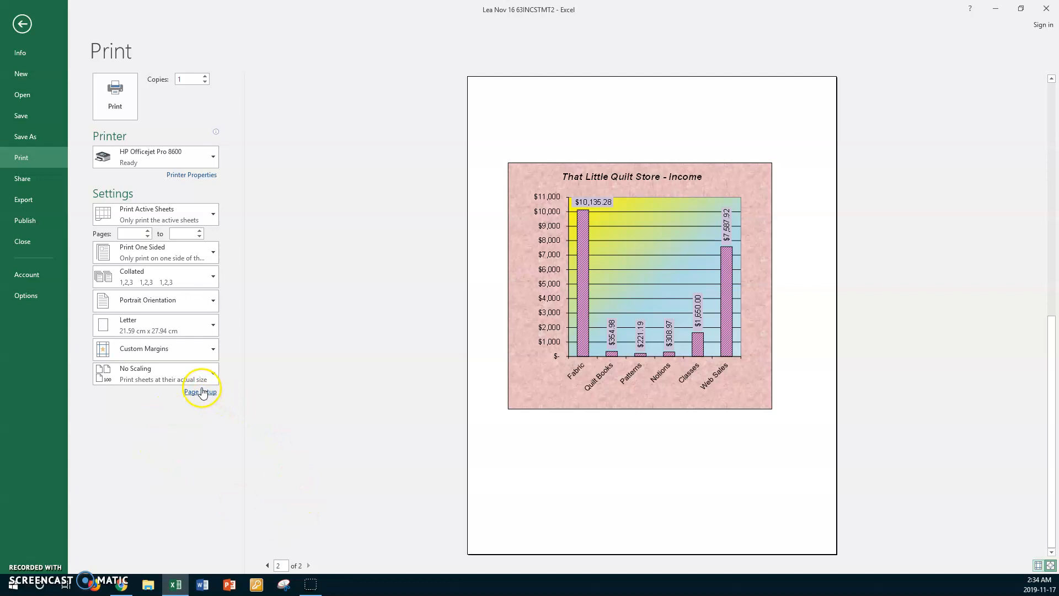
click(201, 392)
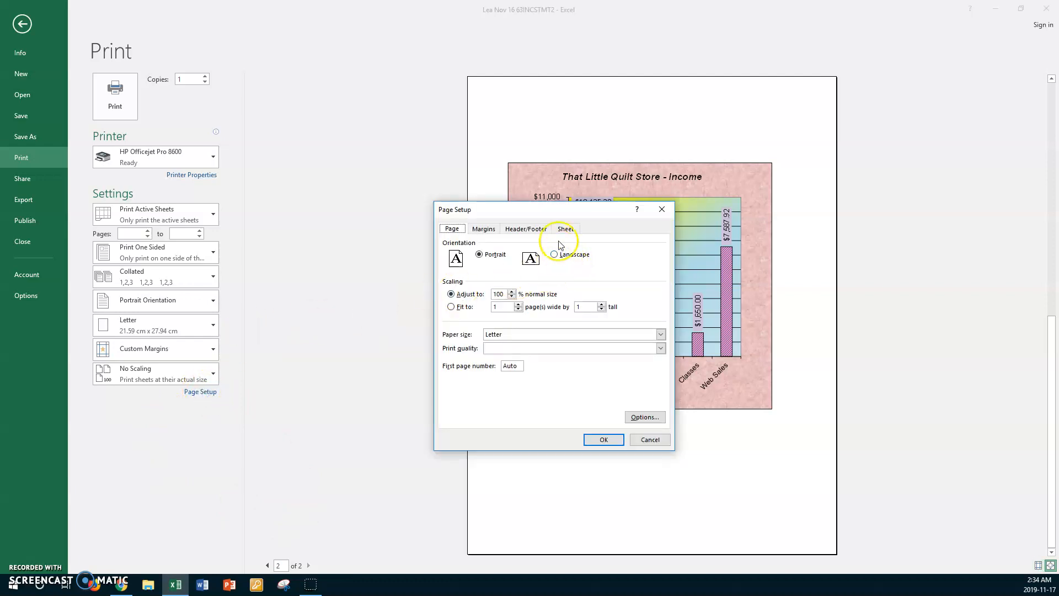
click(637, 440)
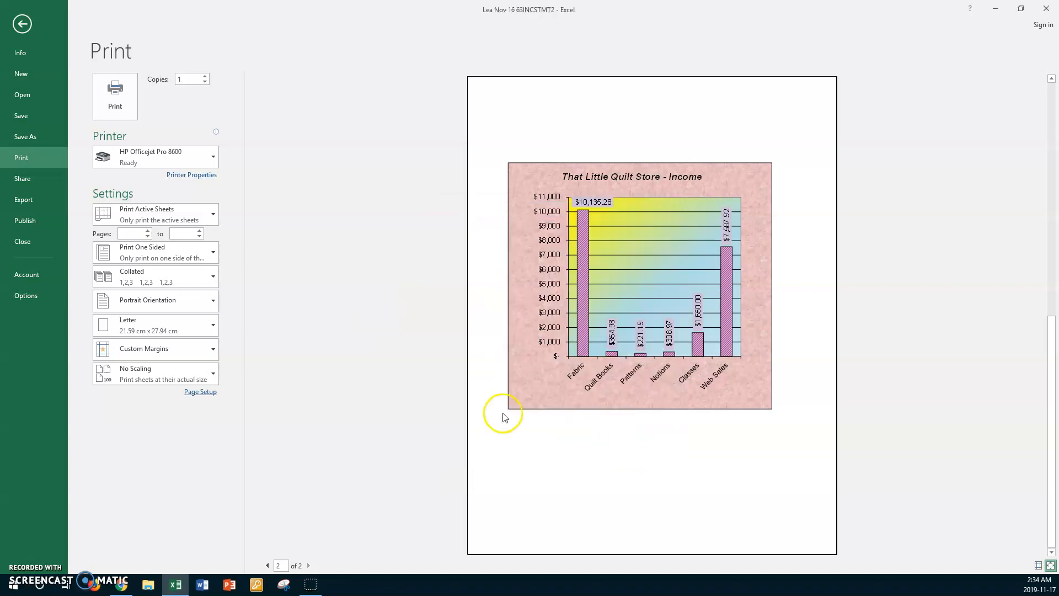
click(21, 22)
click(313, 318)
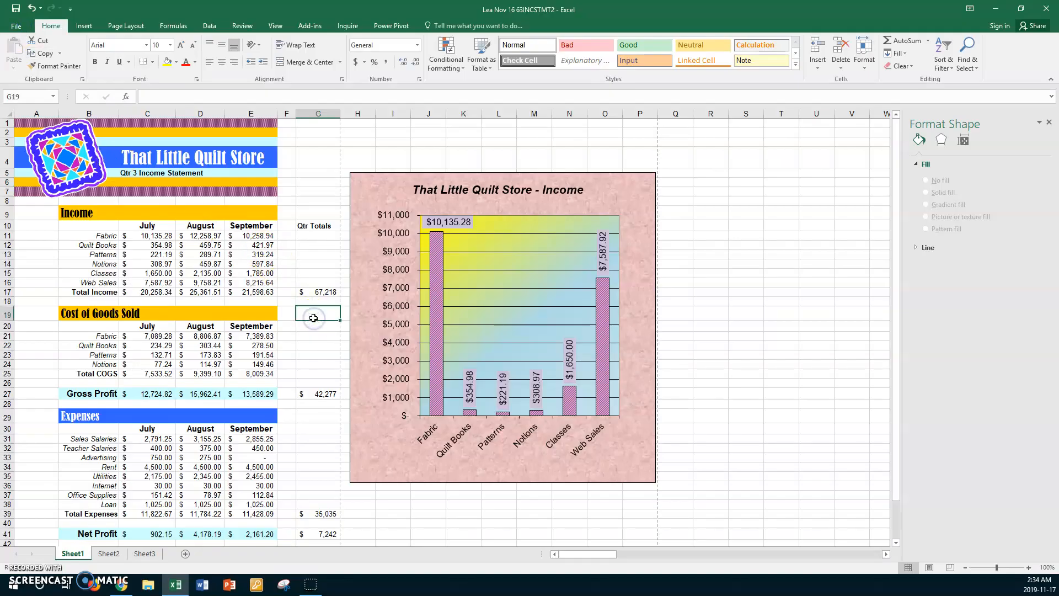
click(37, 558)
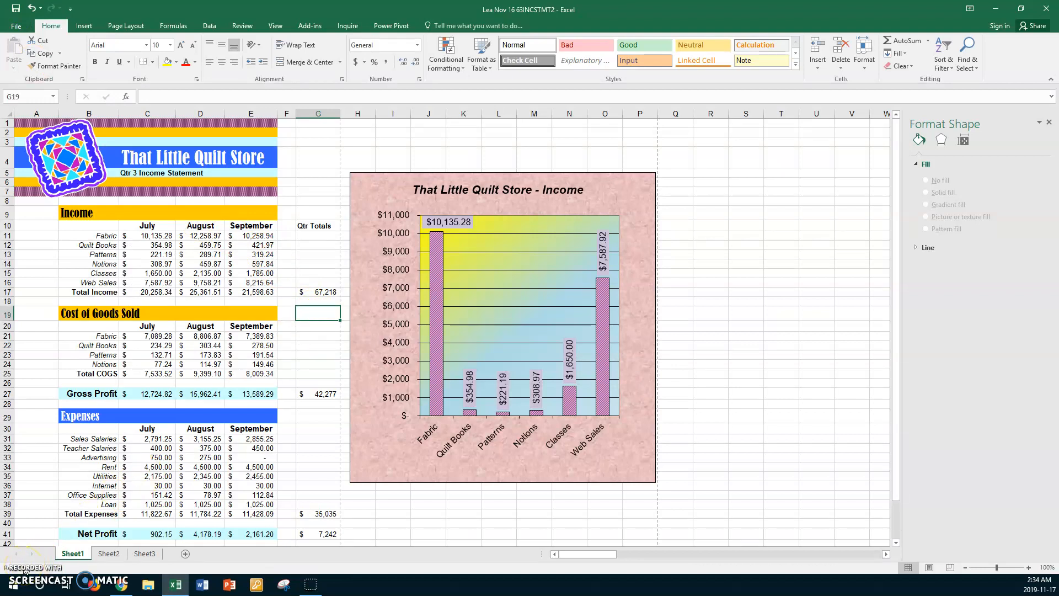